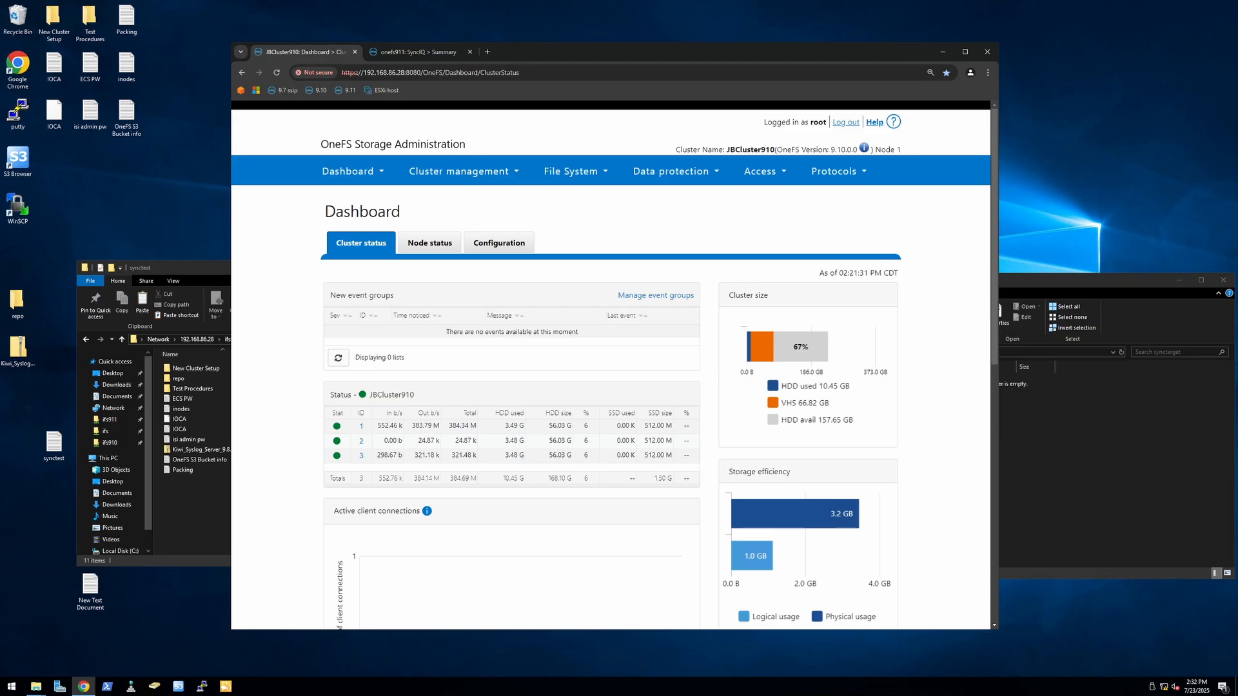
Step: Look over the OneFS web pages of the JBCluster910 and onefs911 clusters, ending on the JBCluster910 dashboard
click(416, 55)
click(311, 52)
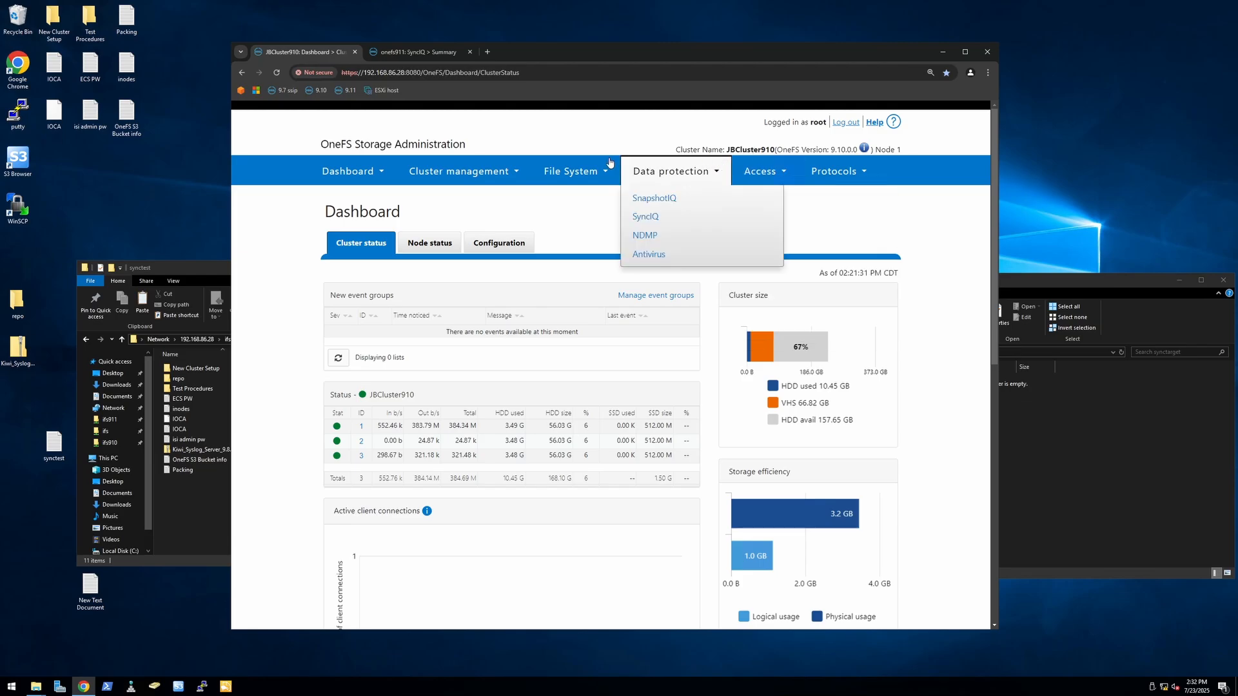
click(422, 57)
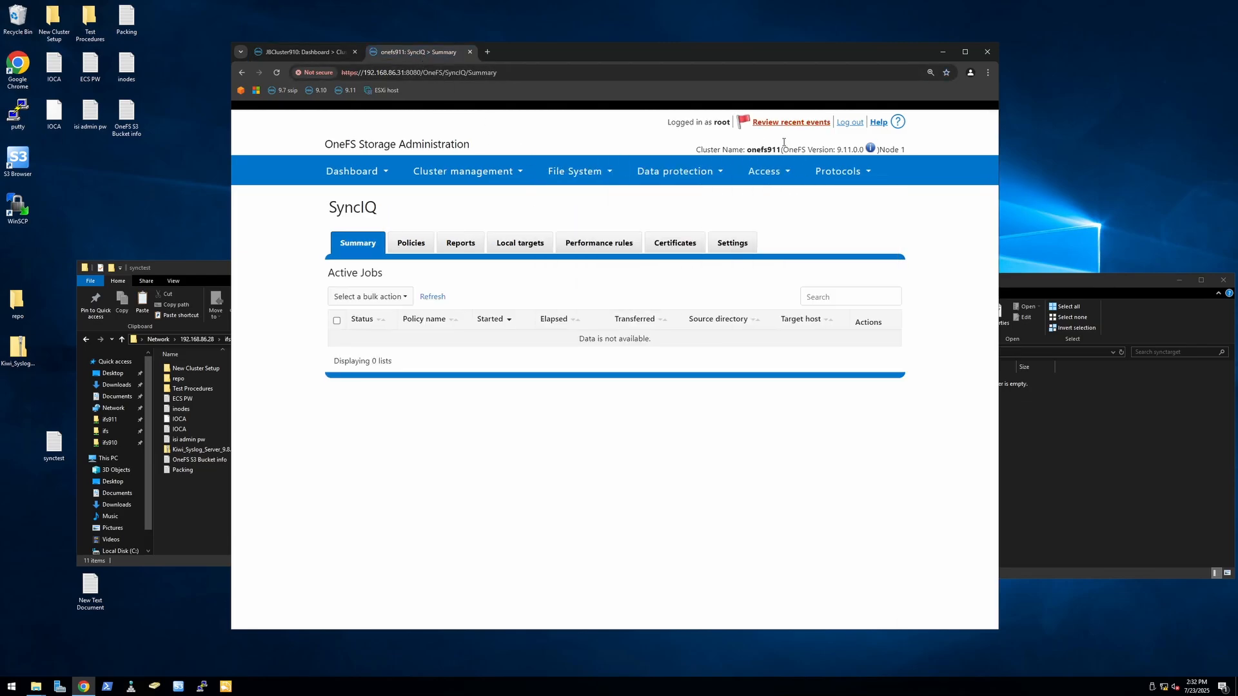
mouse_move(651, 185)
click(296, 53)
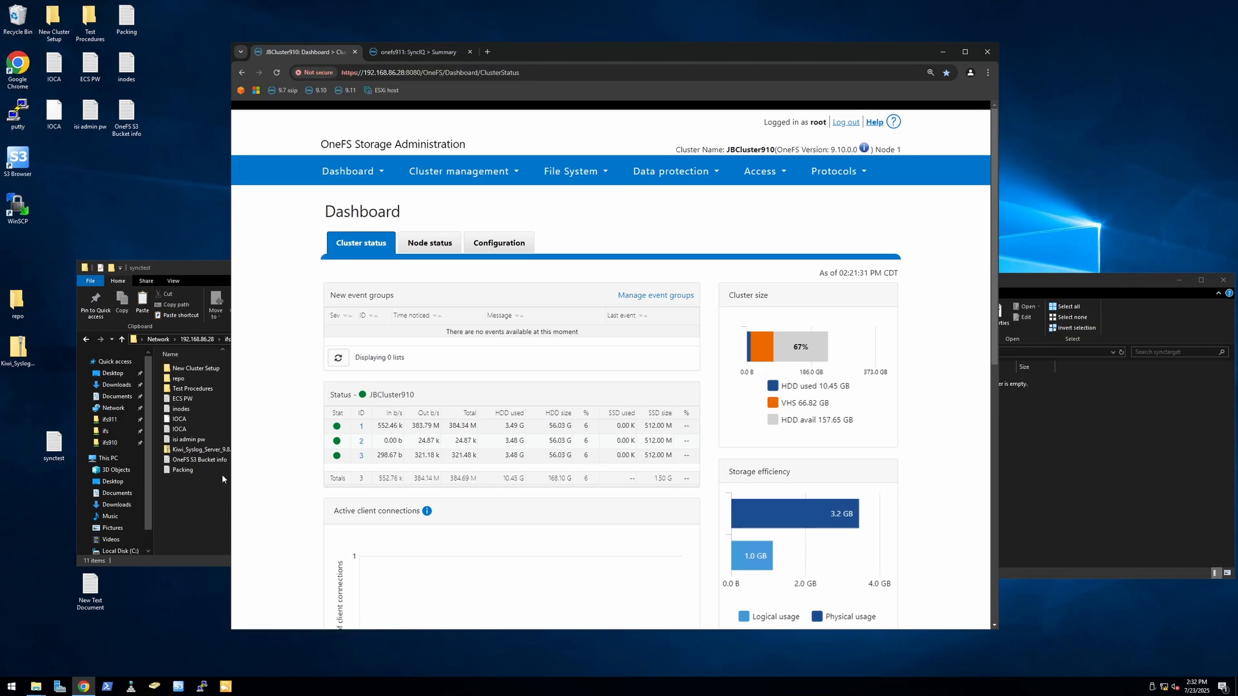
Step: Check the full network paths of the synctest source folder and the synctarget folder in File Explorer
click(223, 501)
click(306, 339)
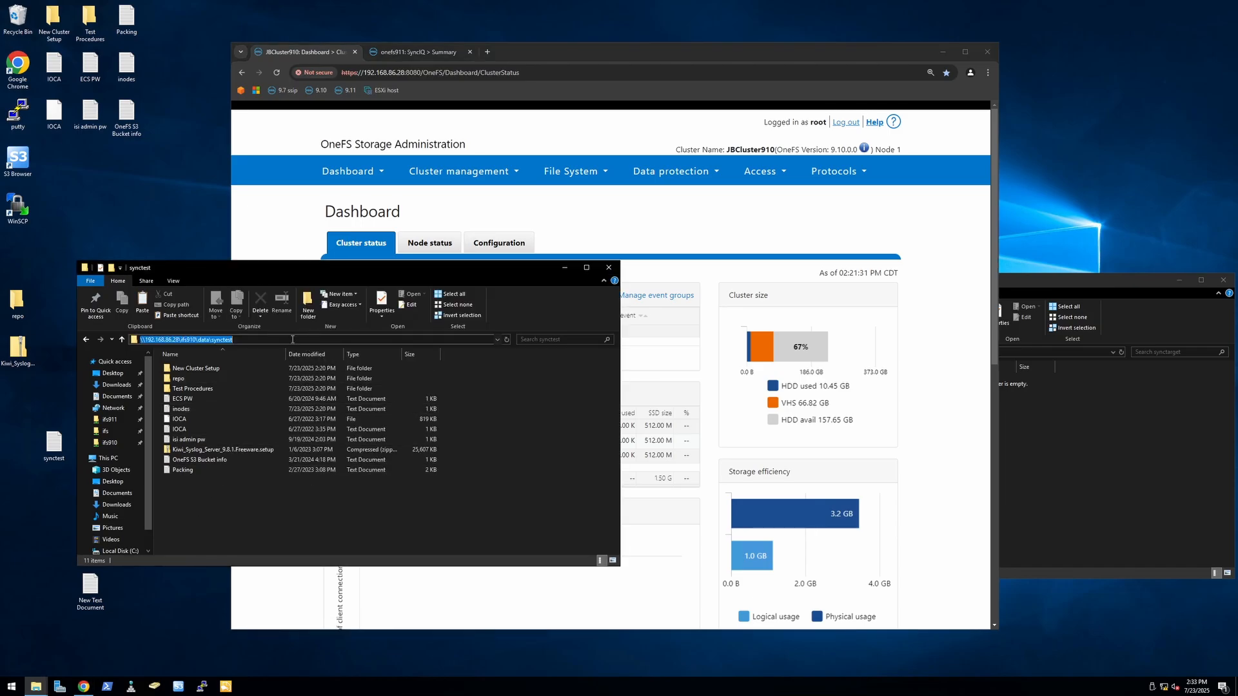
click(306, 339)
click(208, 508)
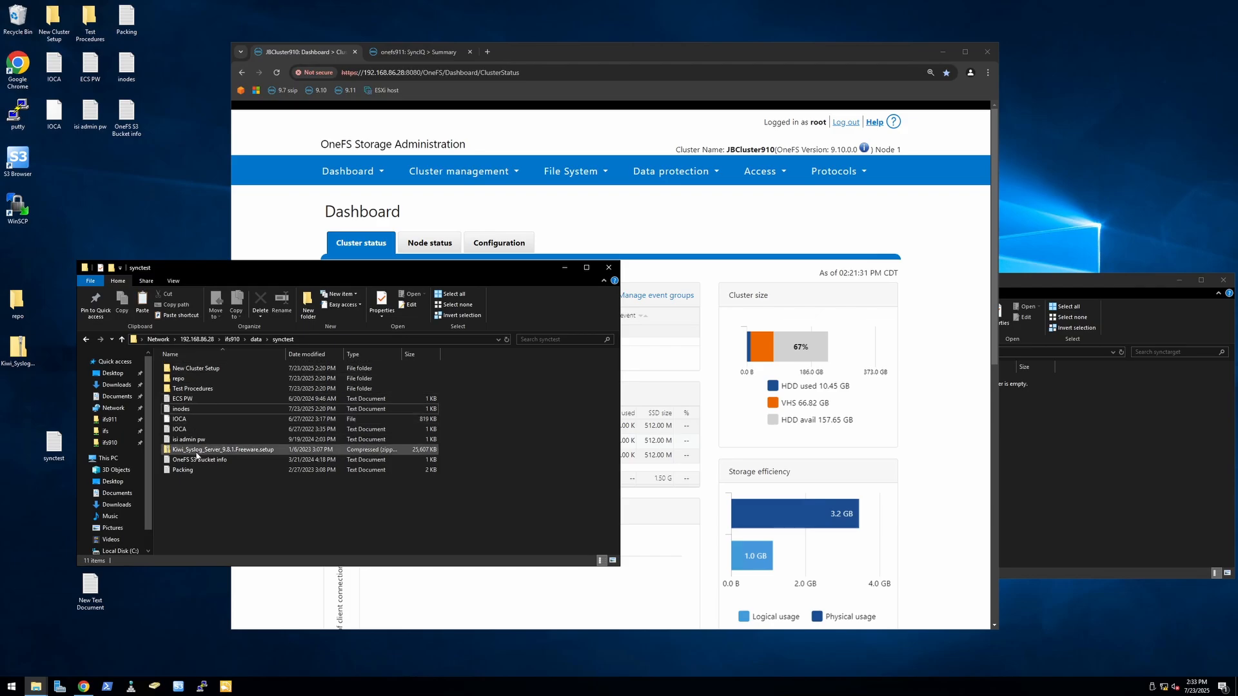
click(1128, 456)
click(905, 354)
click(884, 354)
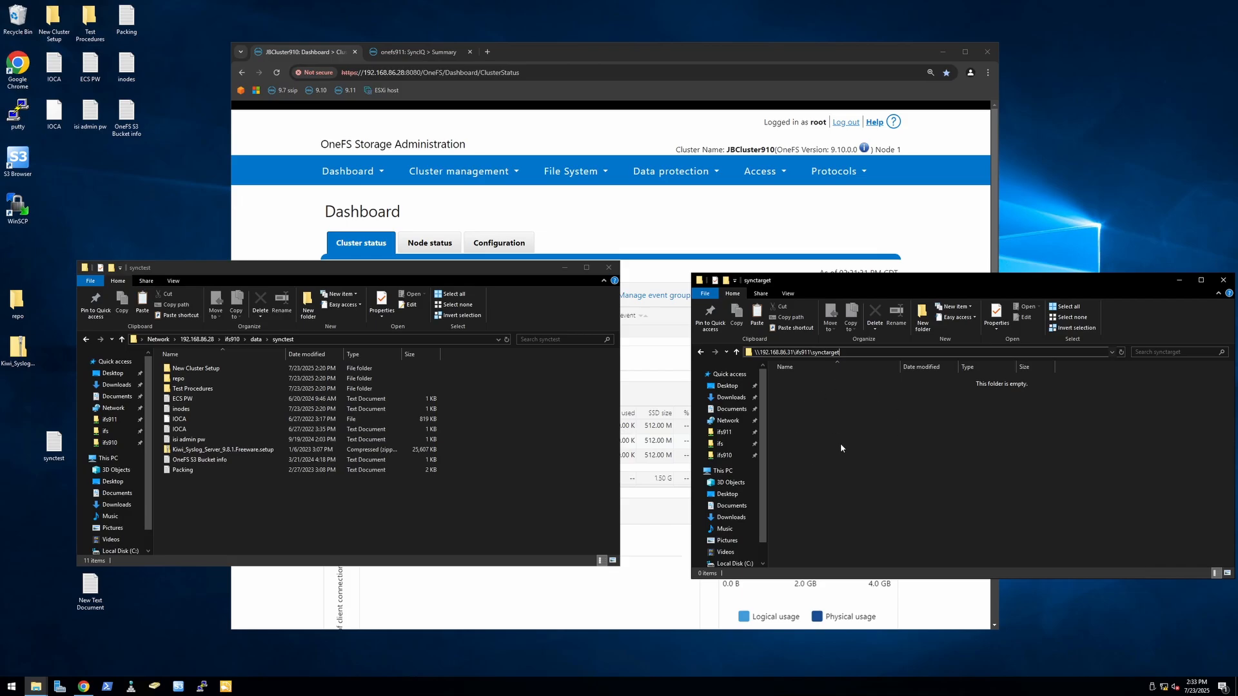
Step: Start a new SyncIQ policy on JBCluster910 in the browser, proceeding without encryption
click(667, 56)
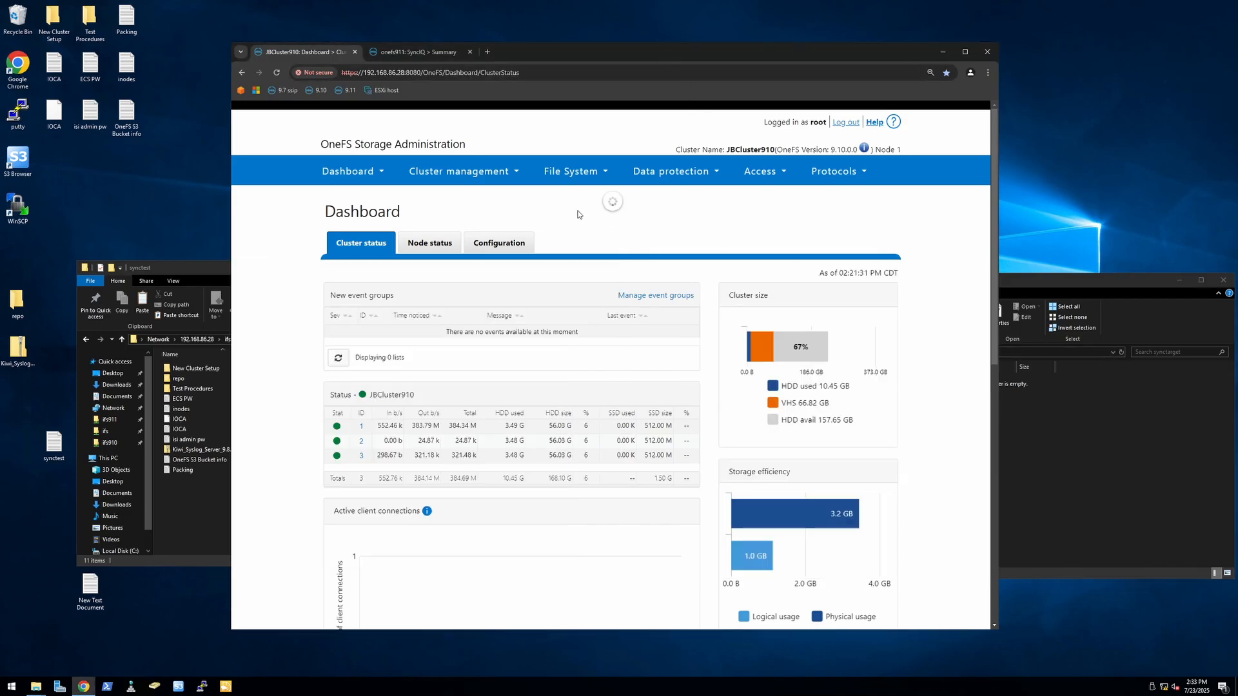
click(571, 174)
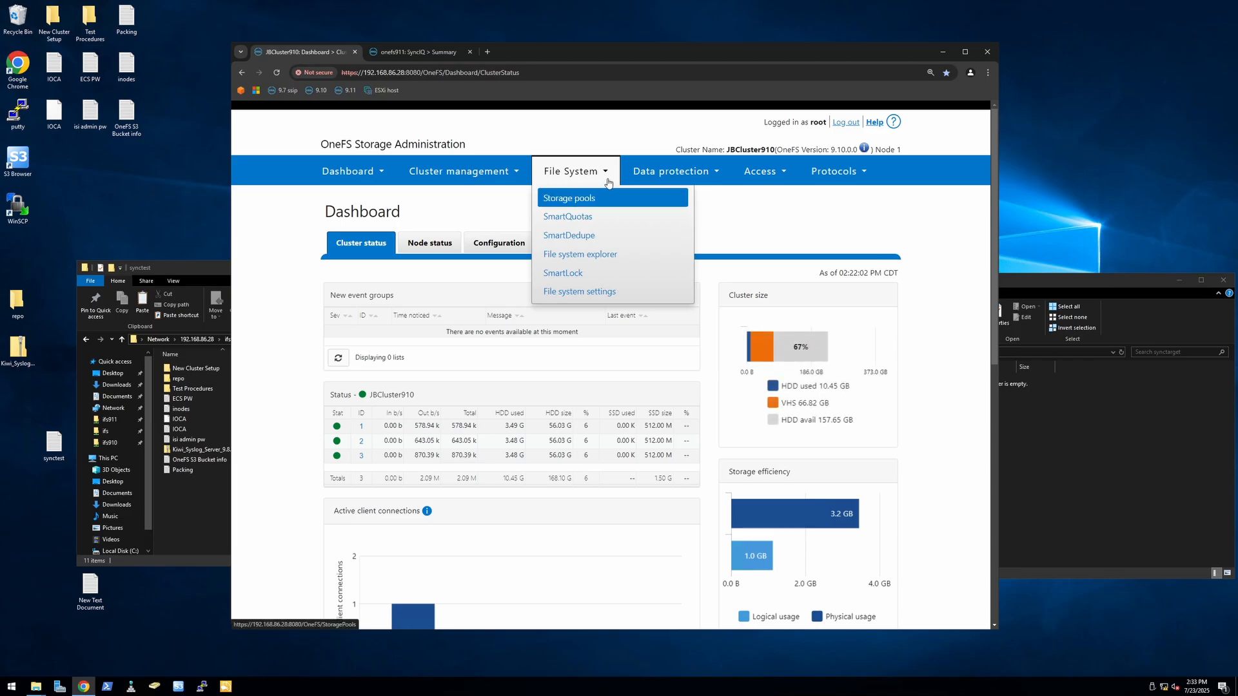
click(680, 178)
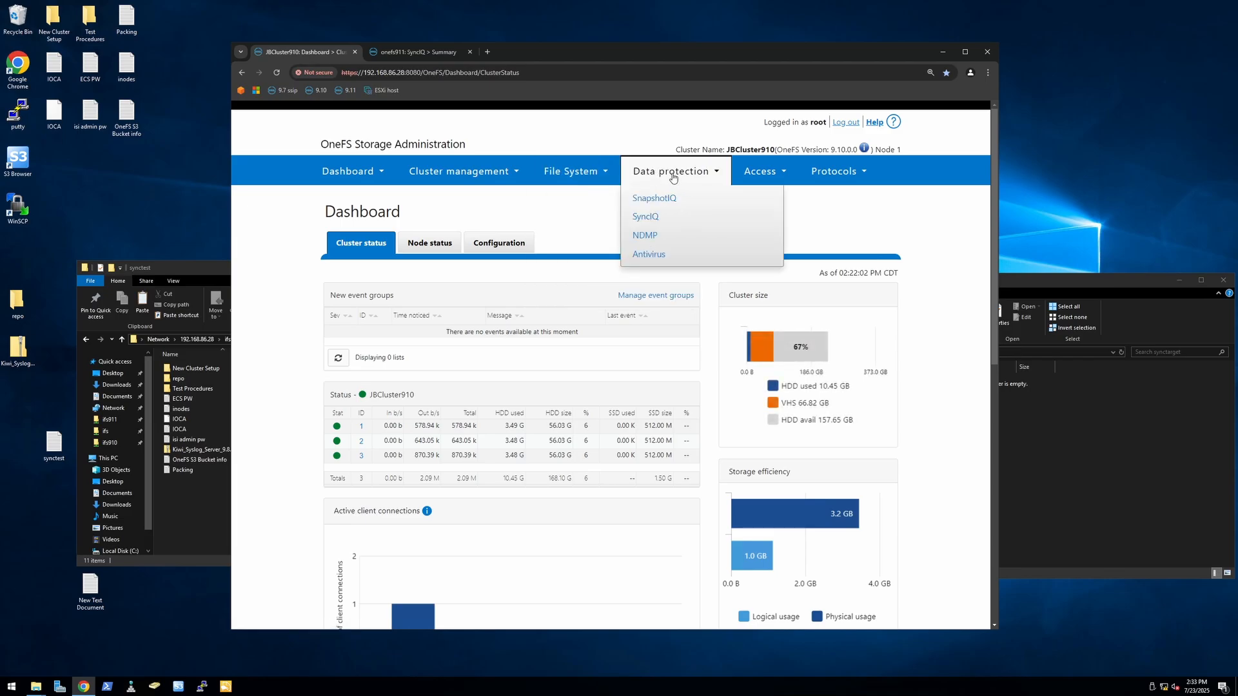
click(645, 217)
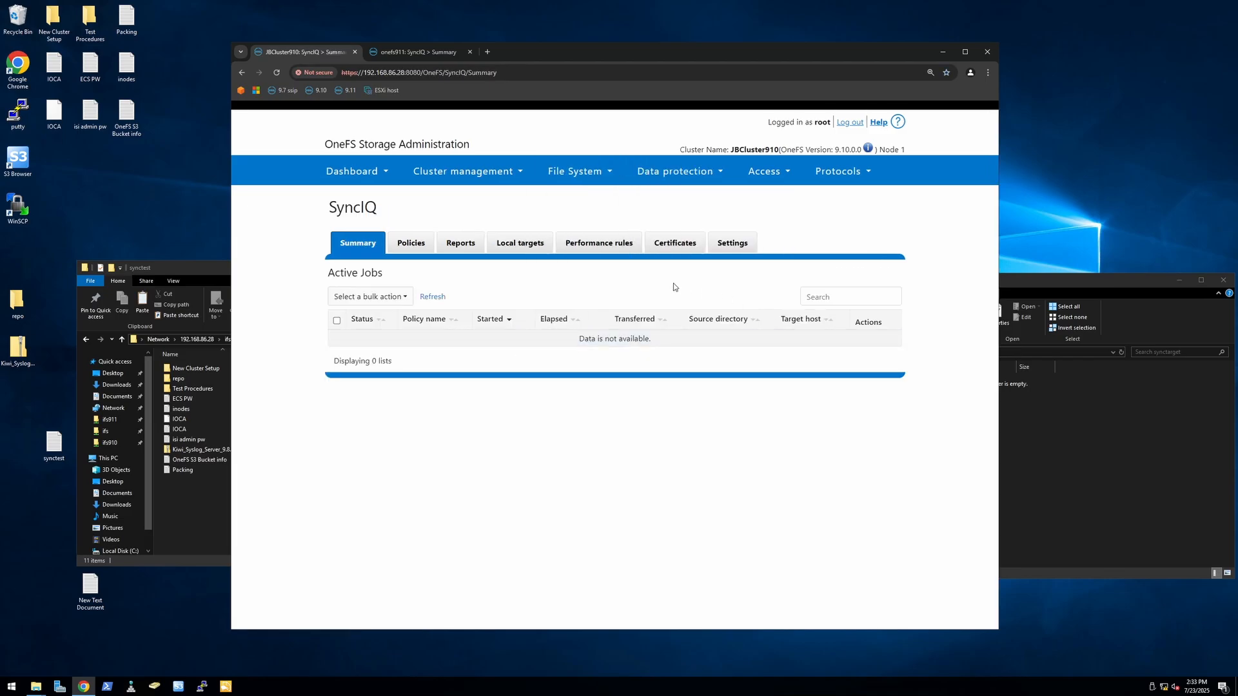
click(414, 248)
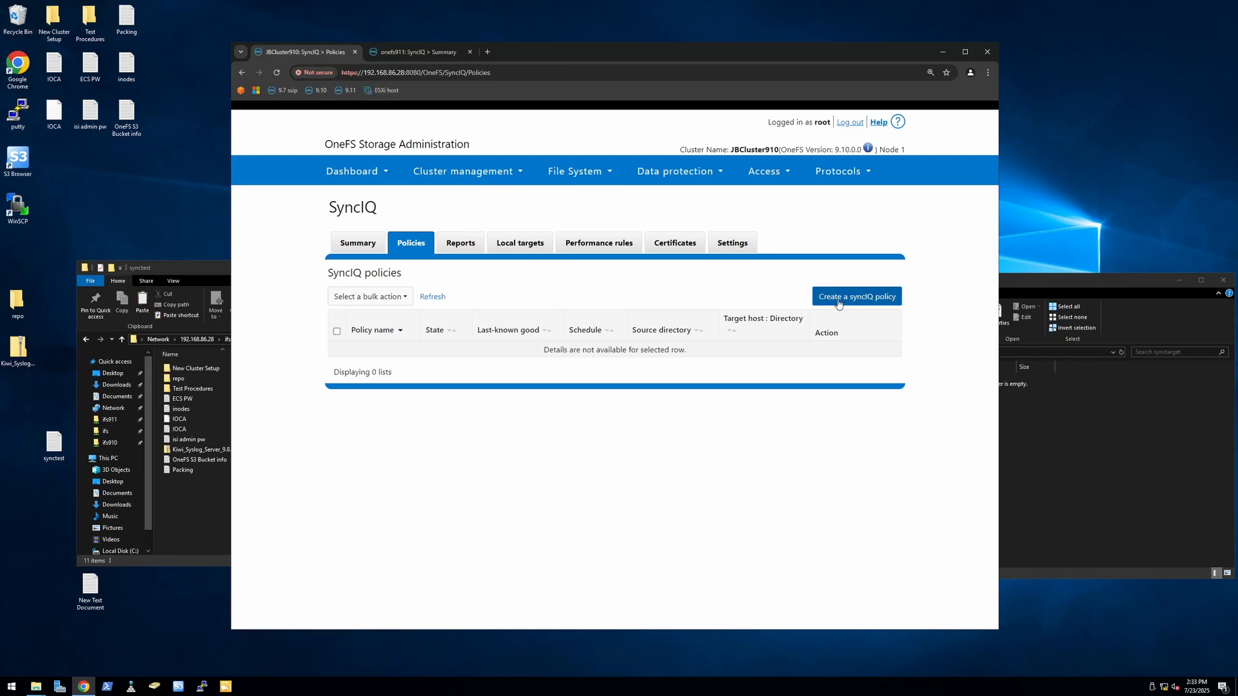
click(839, 300)
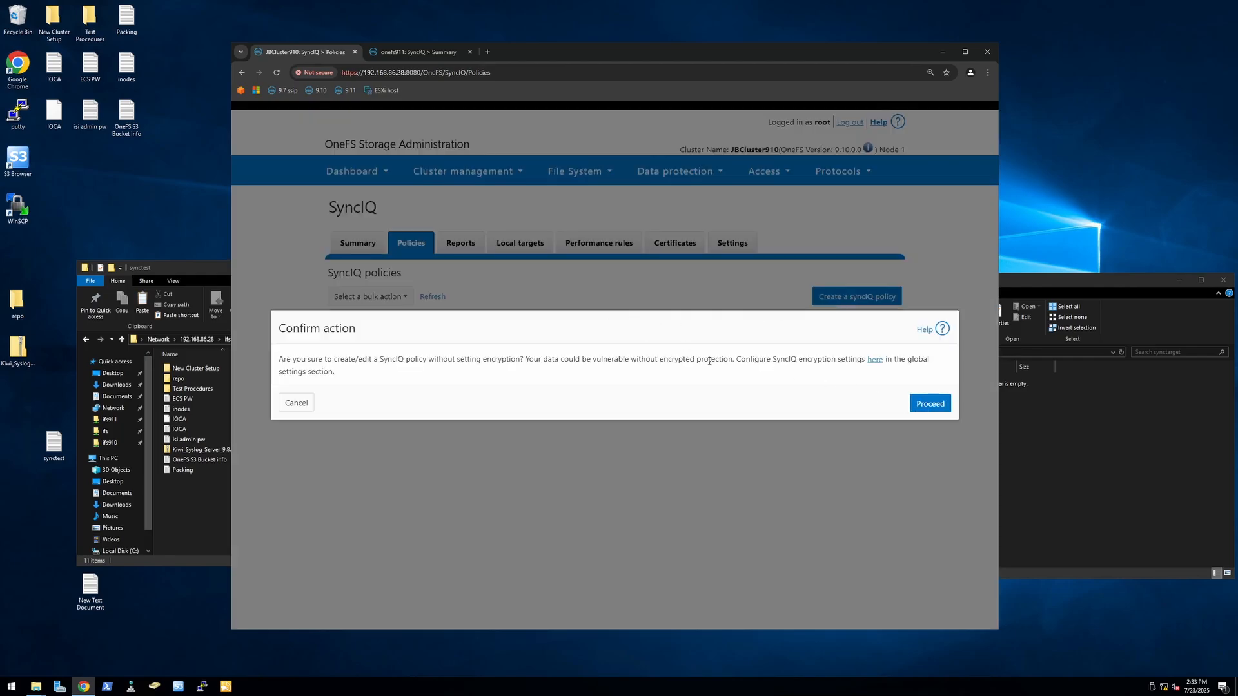
click(945, 405)
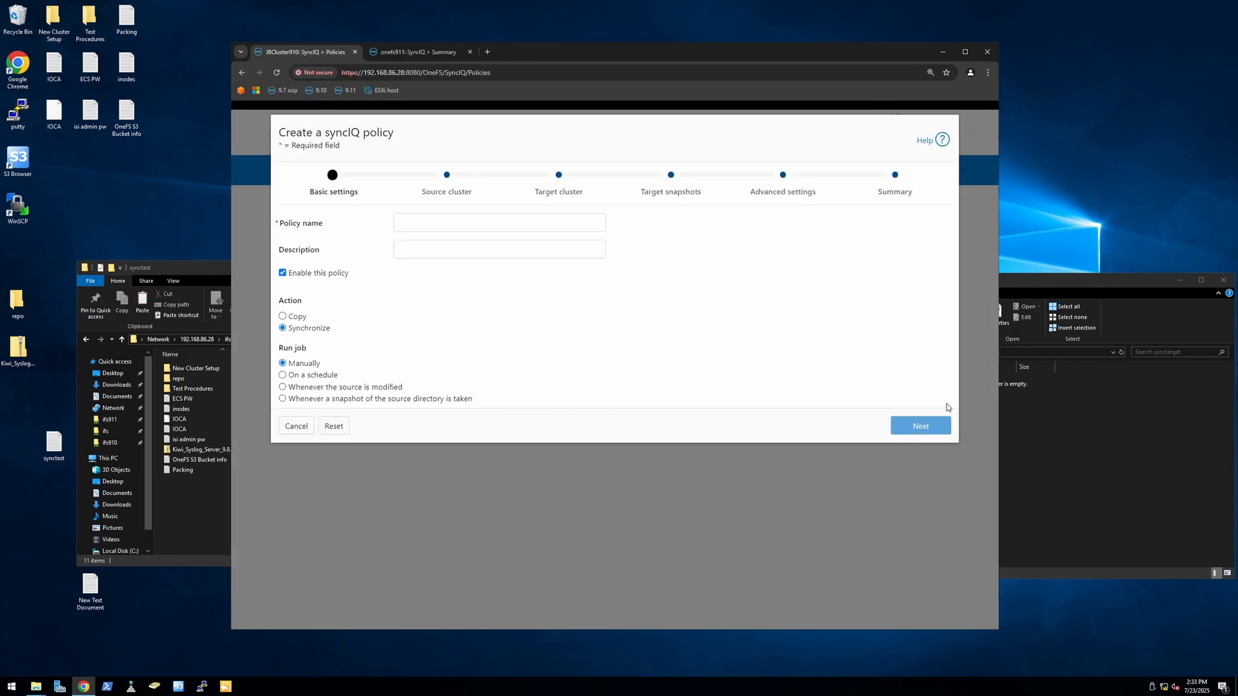
Step: Name the policy synctest and have it run on a schedule, keeping the default daily timing
click(497, 224)
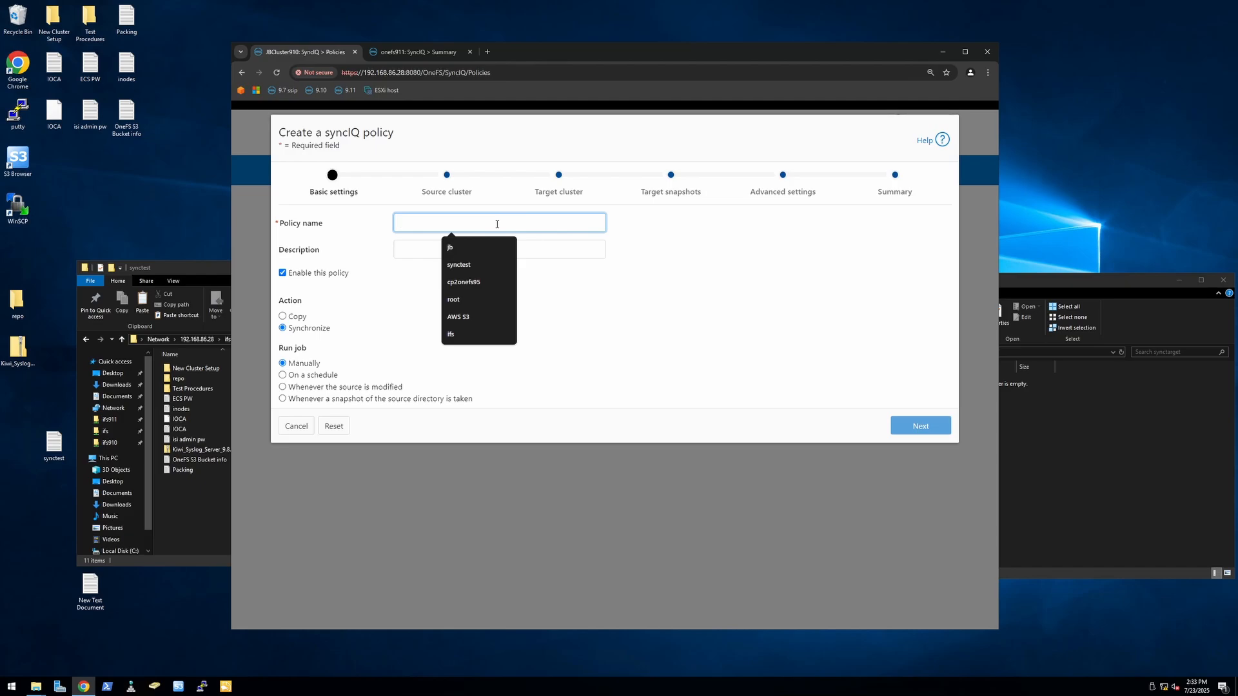
text(synctest)
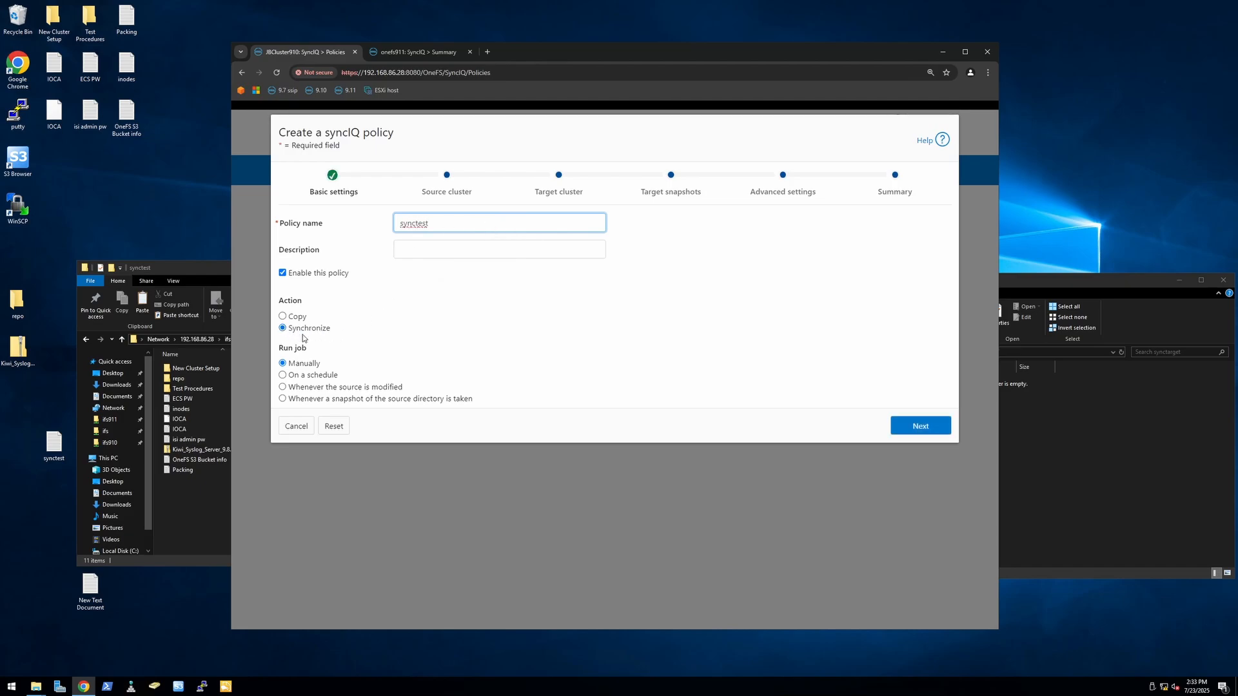
click(283, 375)
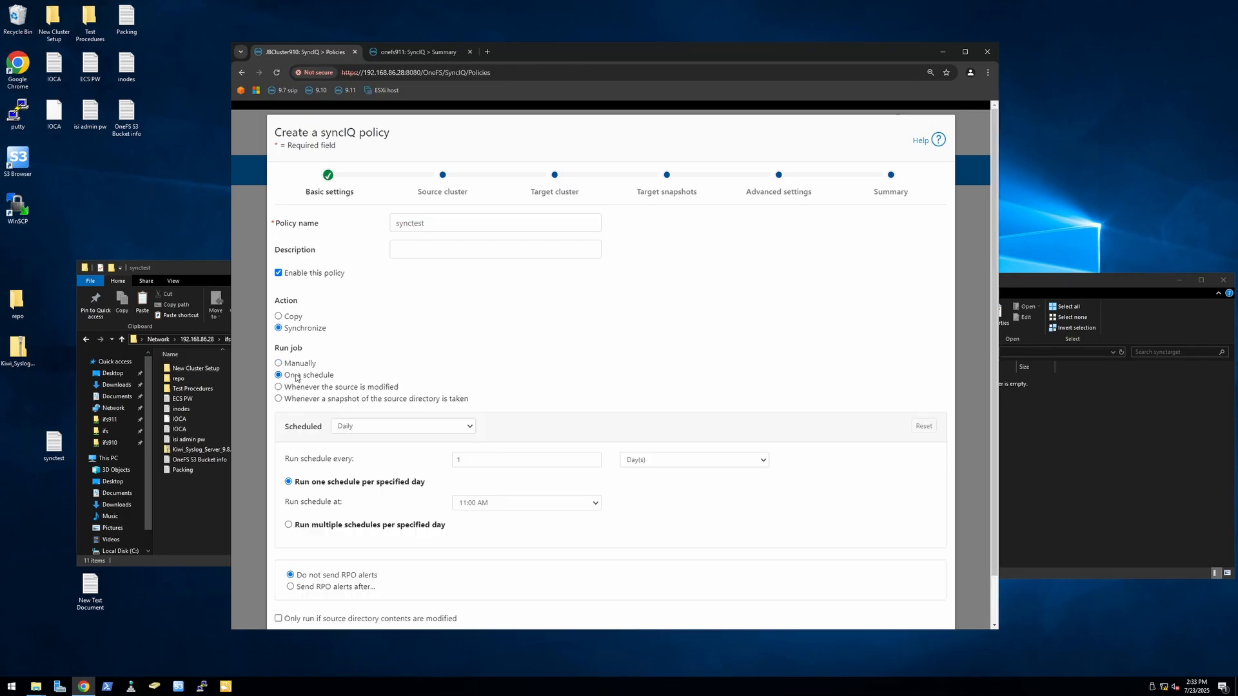
scroll(593, 387, down, 1)
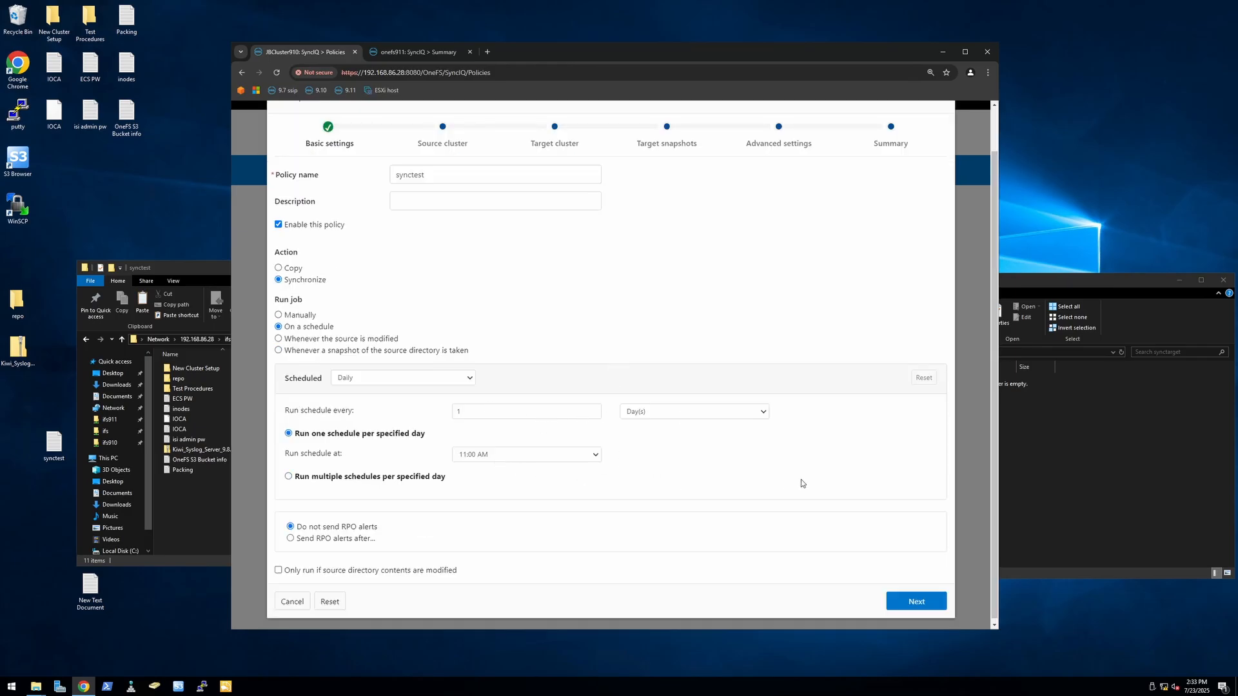
click(923, 601)
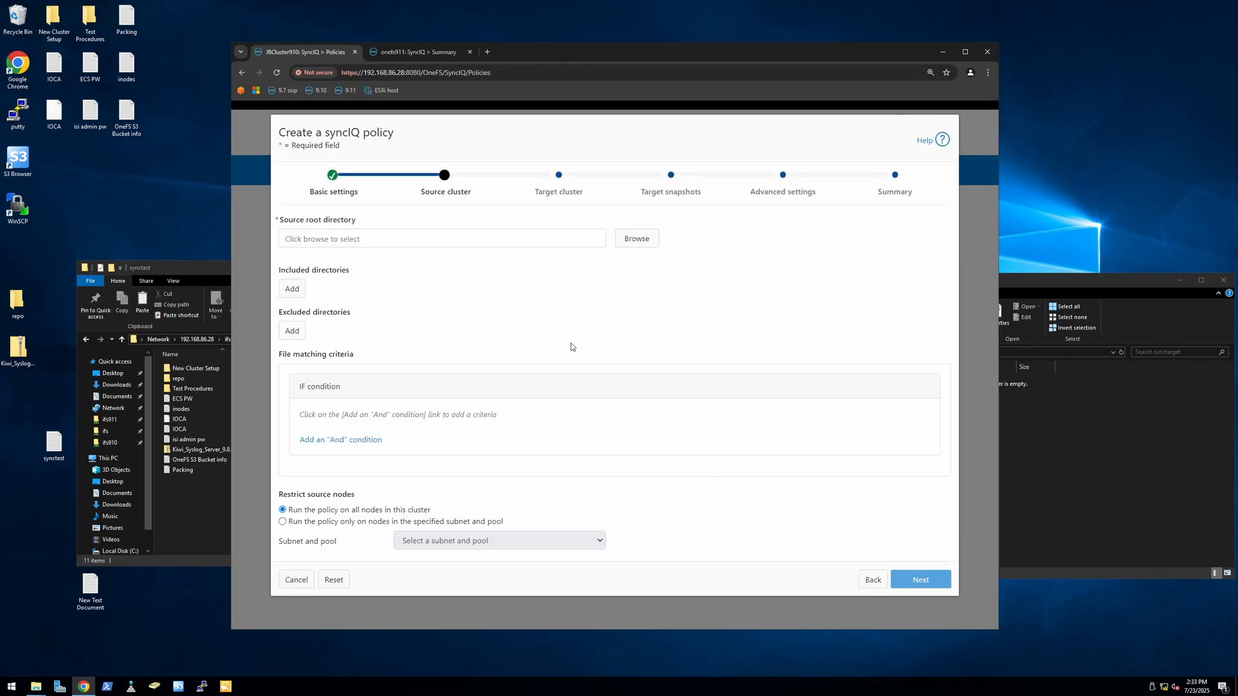
Step: Select /ifs/data/synctest as the policy's source root directory
click(638, 242)
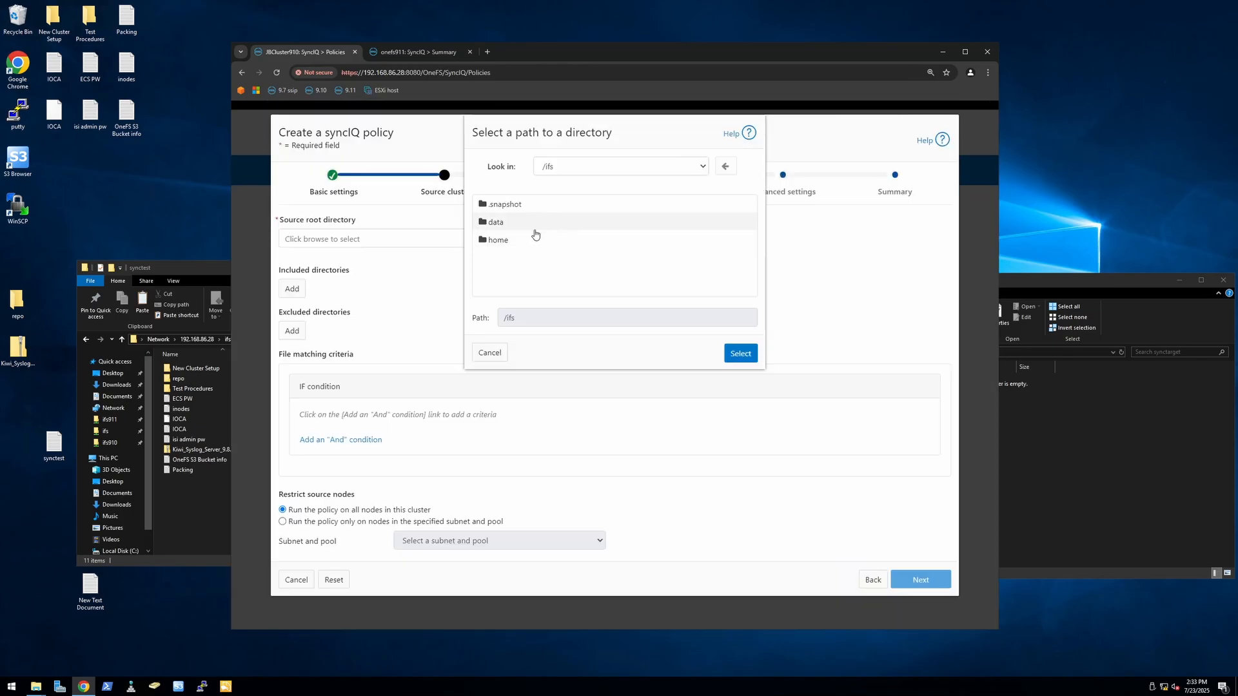
click(503, 225)
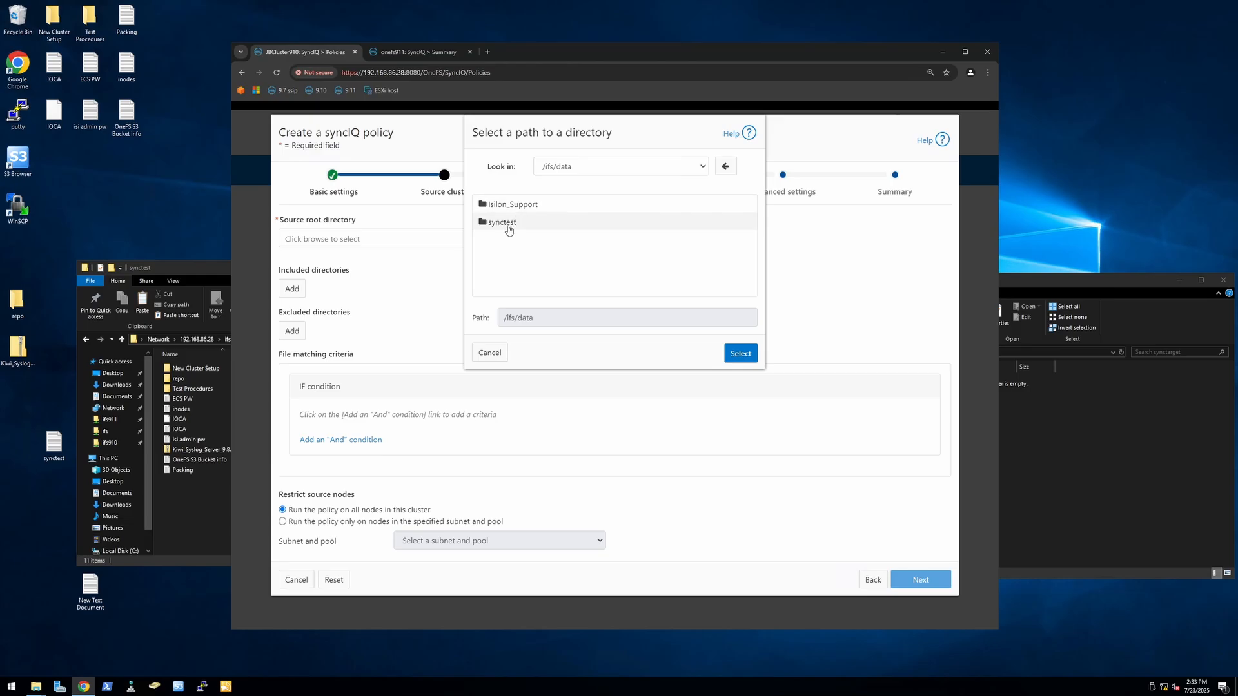
click(512, 225)
click(740, 354)
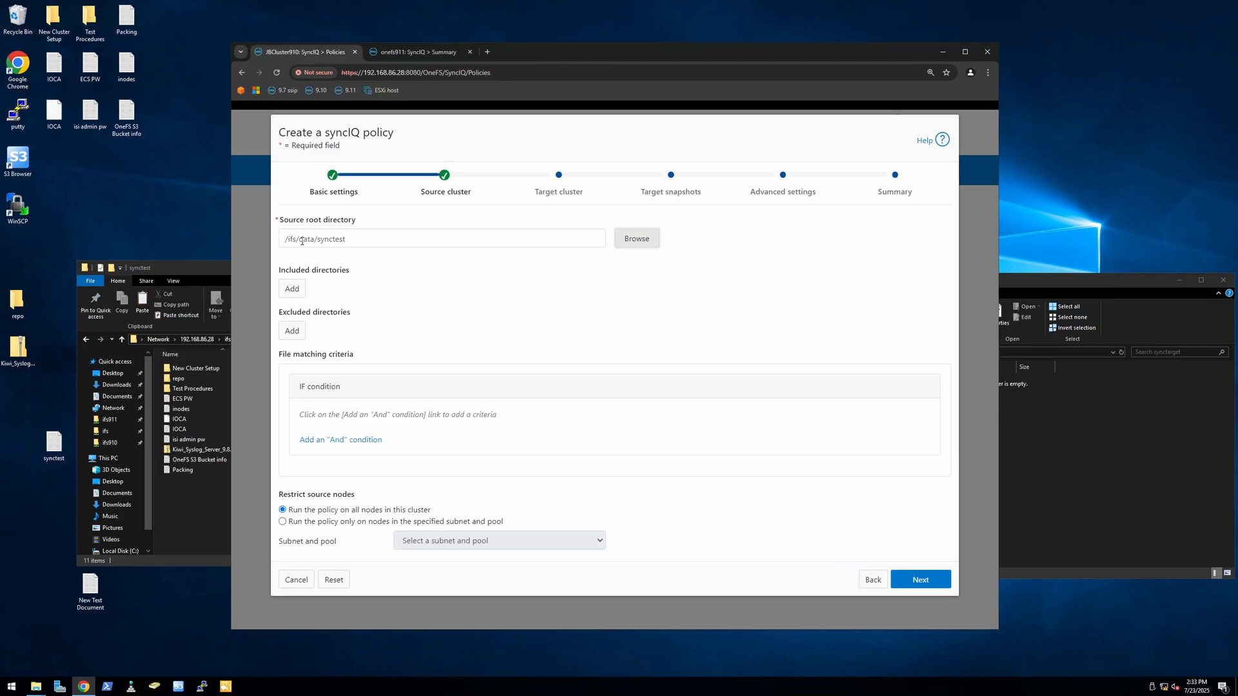
Step: Compare the synctest folder's full network path in File Explorer with the policy's source root directory
click(206, 272)
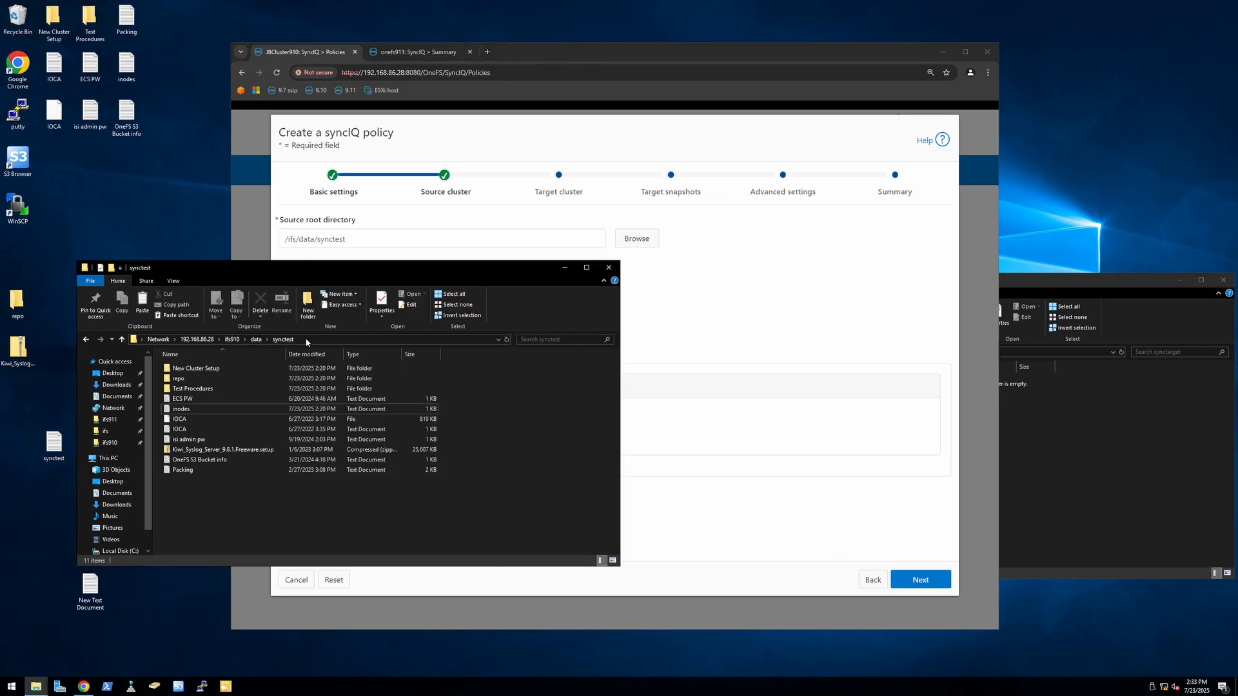
click(306, 343)
click(237, 341)
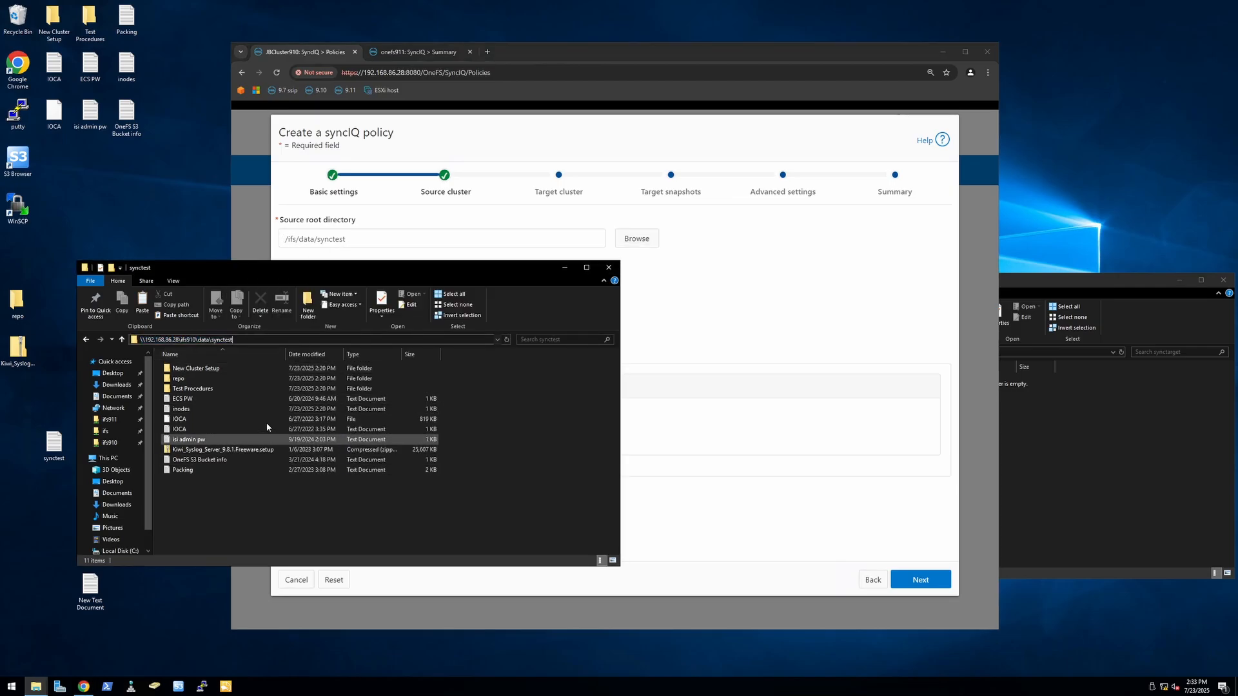
click(647, 188)
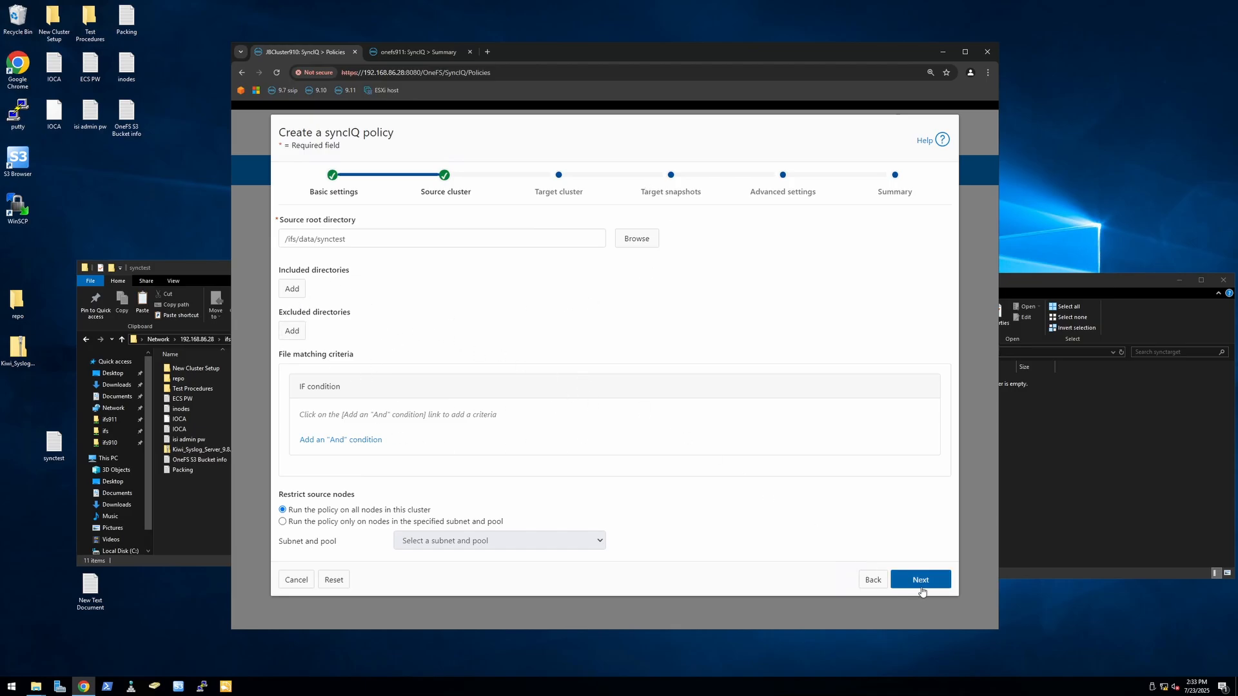
Step: Set the policy's target host to 192.168.86.31 and its target directory to /ifs/synctarget
click(921, 580)
click(458, 216)
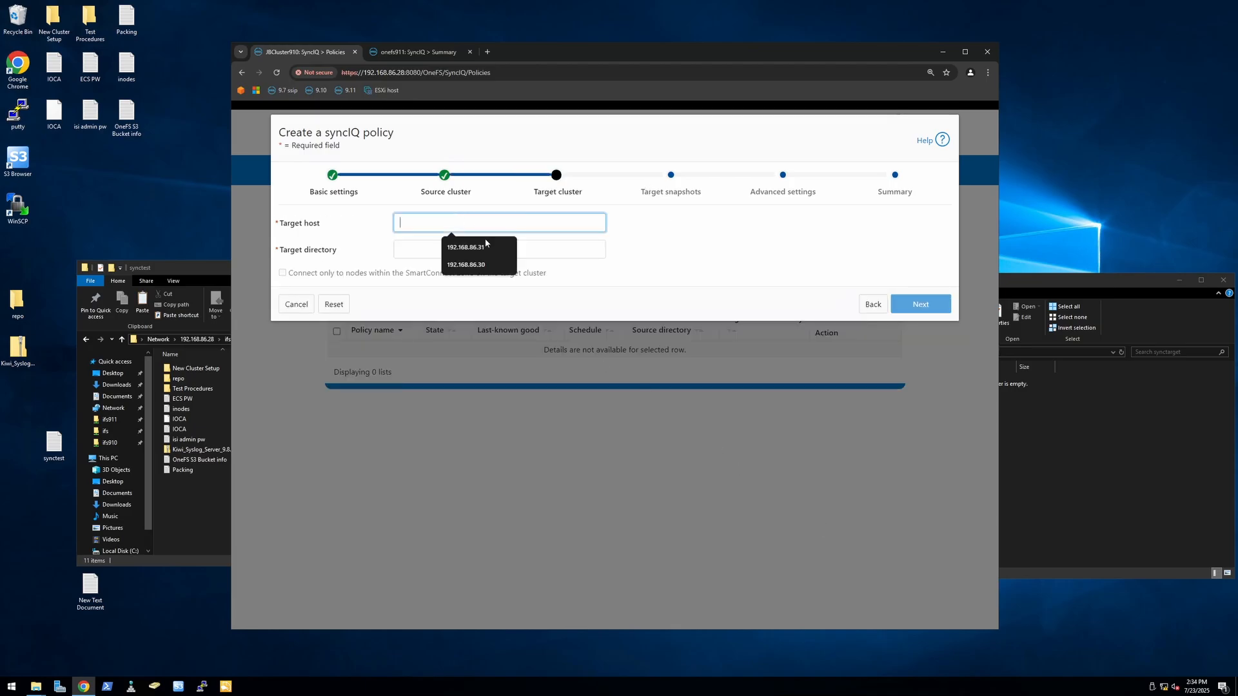
click(482, 246)
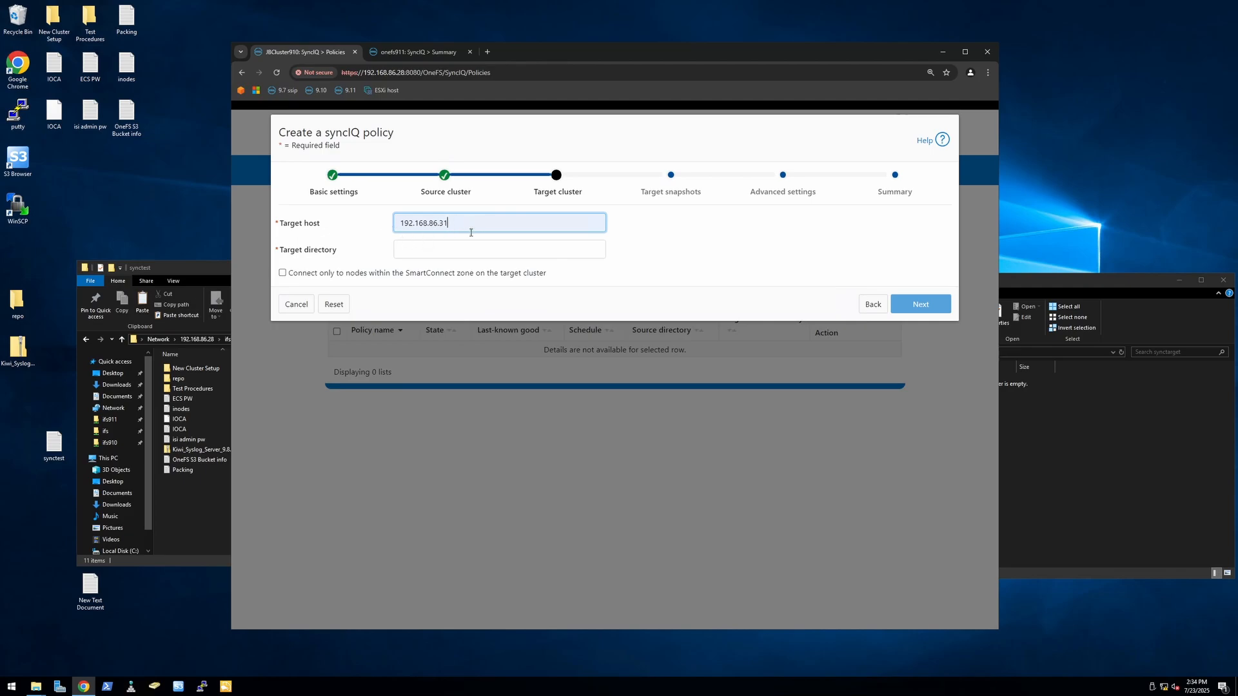
click(420, 248)
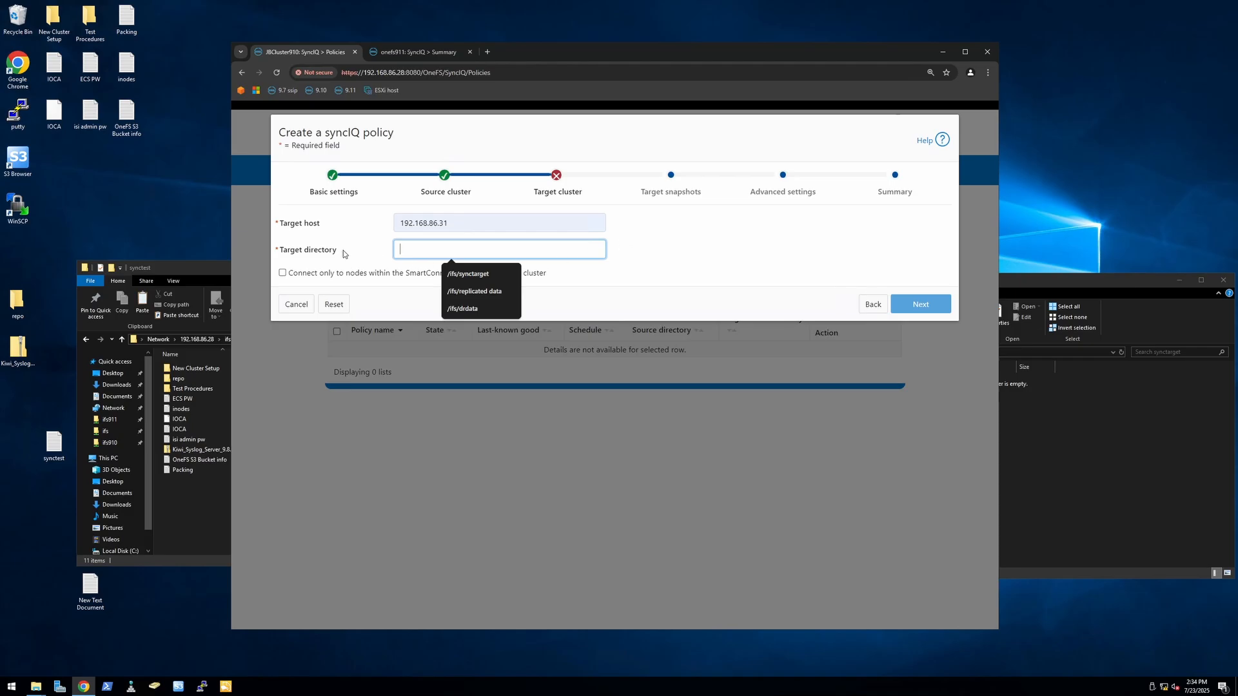
click(469, 273)
Step: Compare the synctarget folder's full network path in File Explorer with the policy's target host and directory
click(1030, 460)
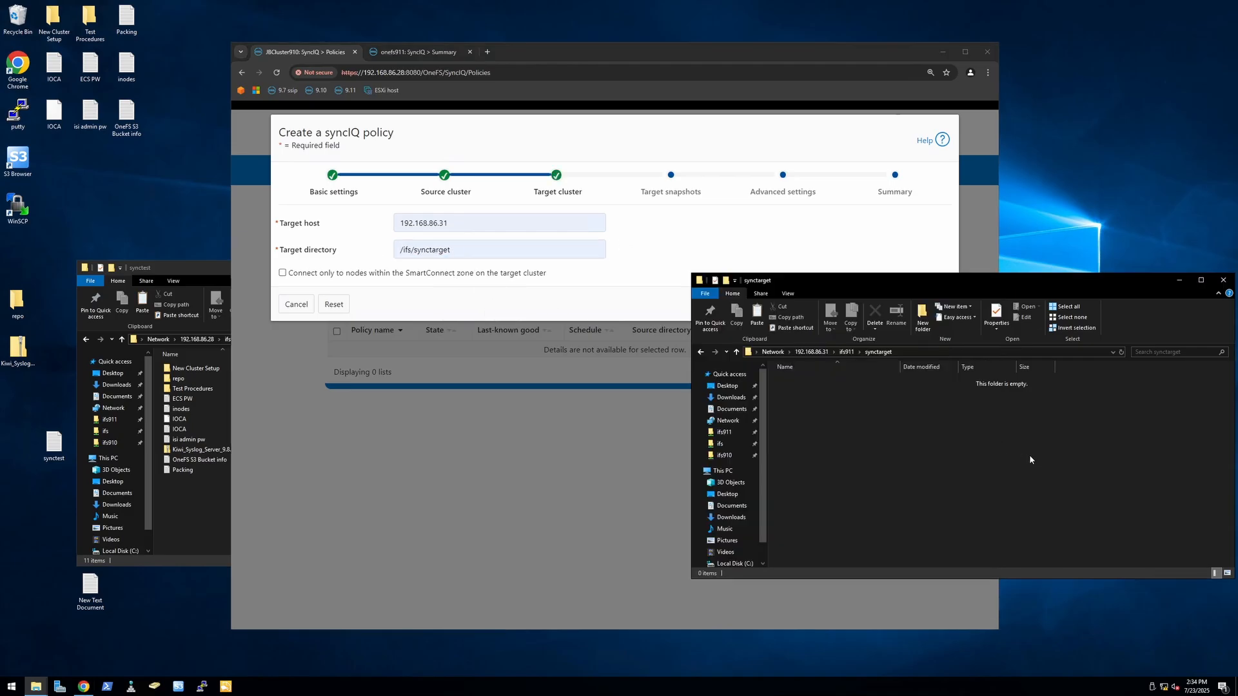
click(840, 354)
click(840, 354)
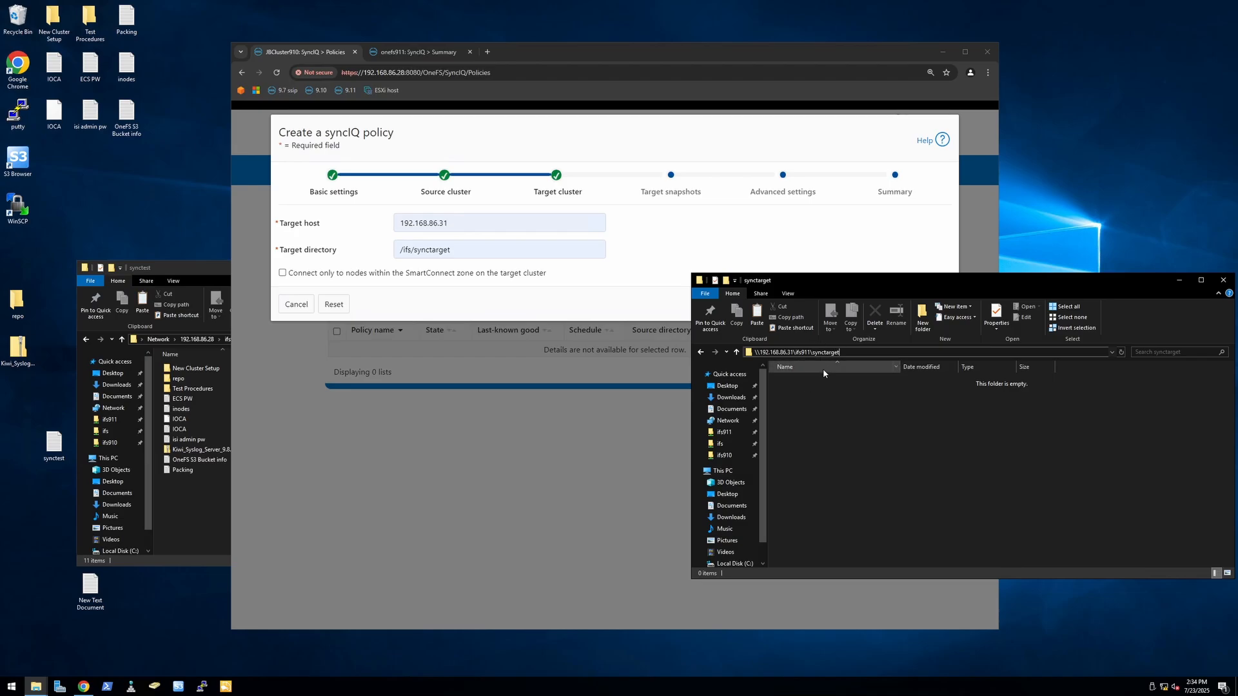
click(629, 253)
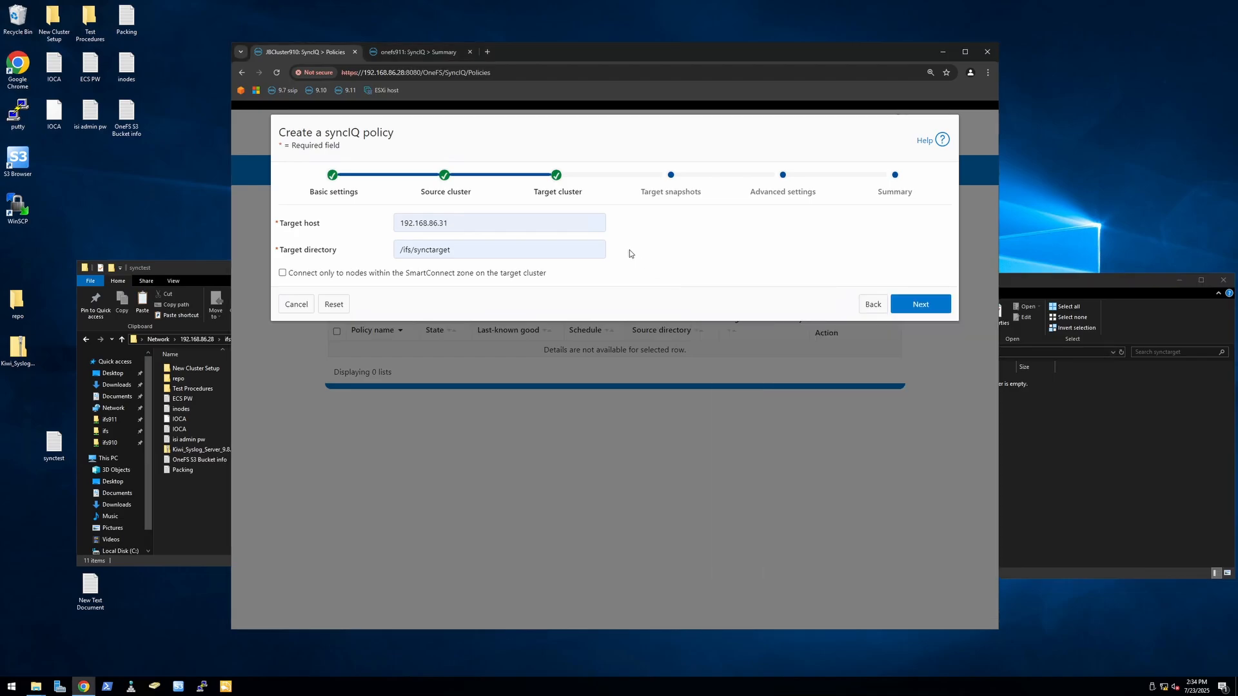
Step: Keep the default target snapshot and advanced settings, review the summary and create the synctest policy
click(913, 311)
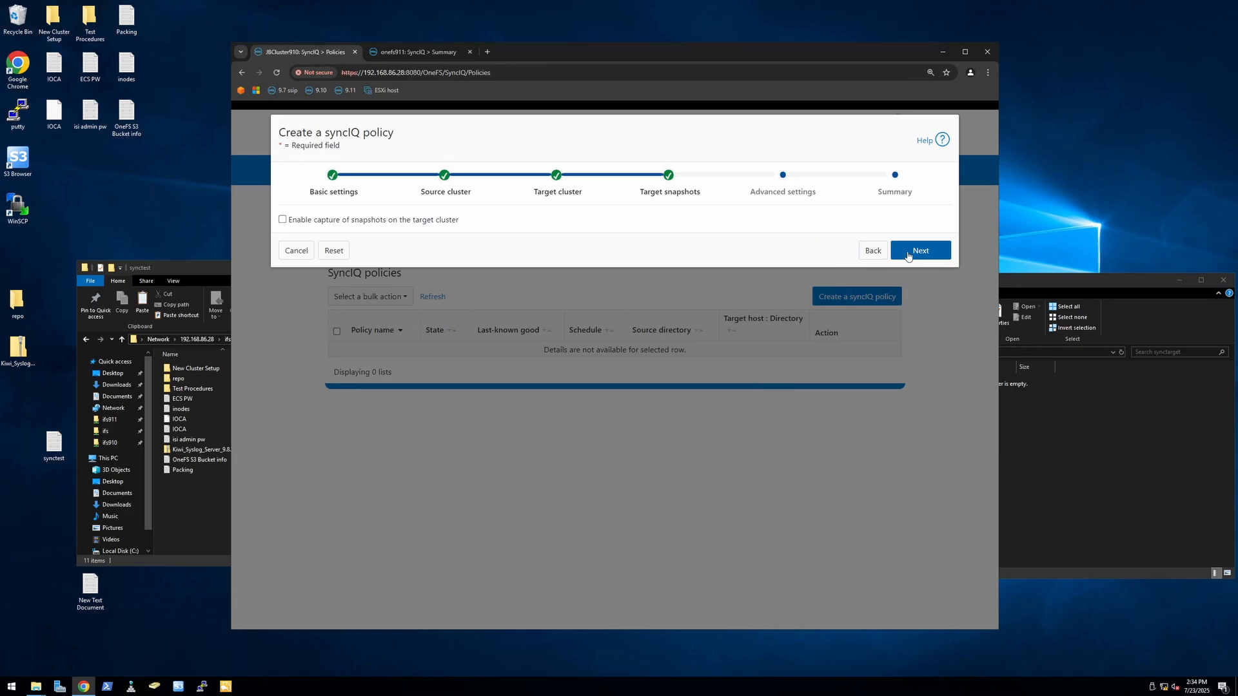
click(908, 253)
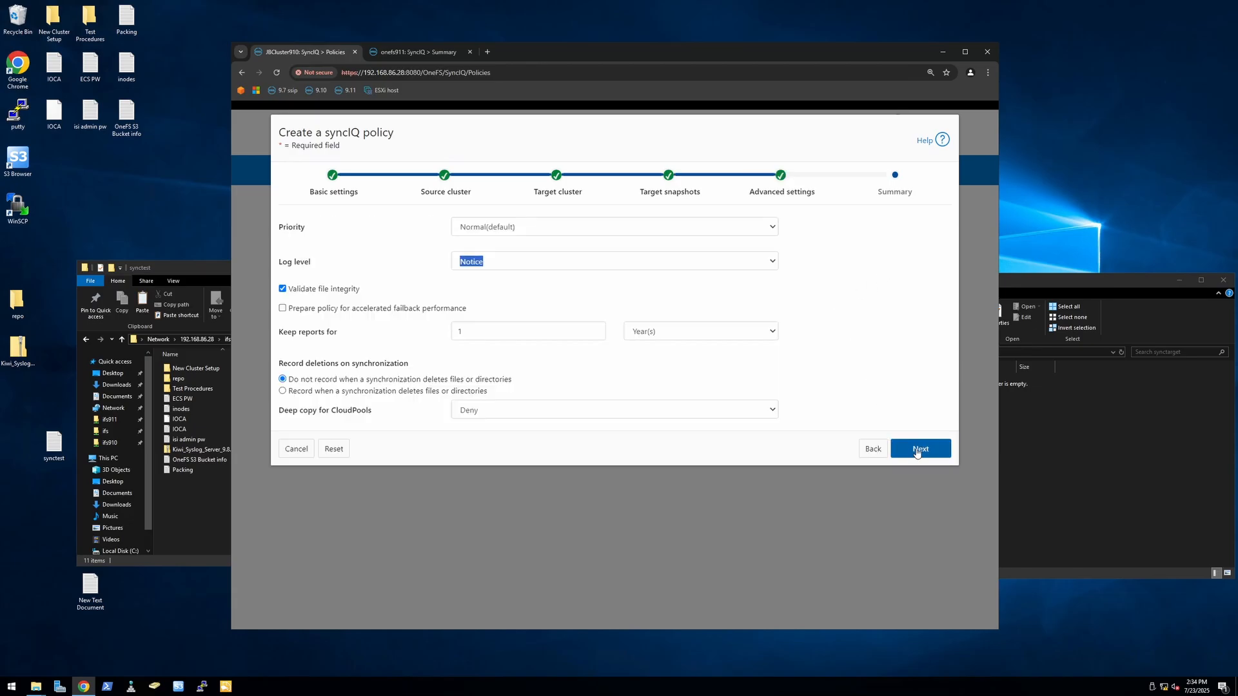
click(916, 452)
scroll(835, 354, down, 5)
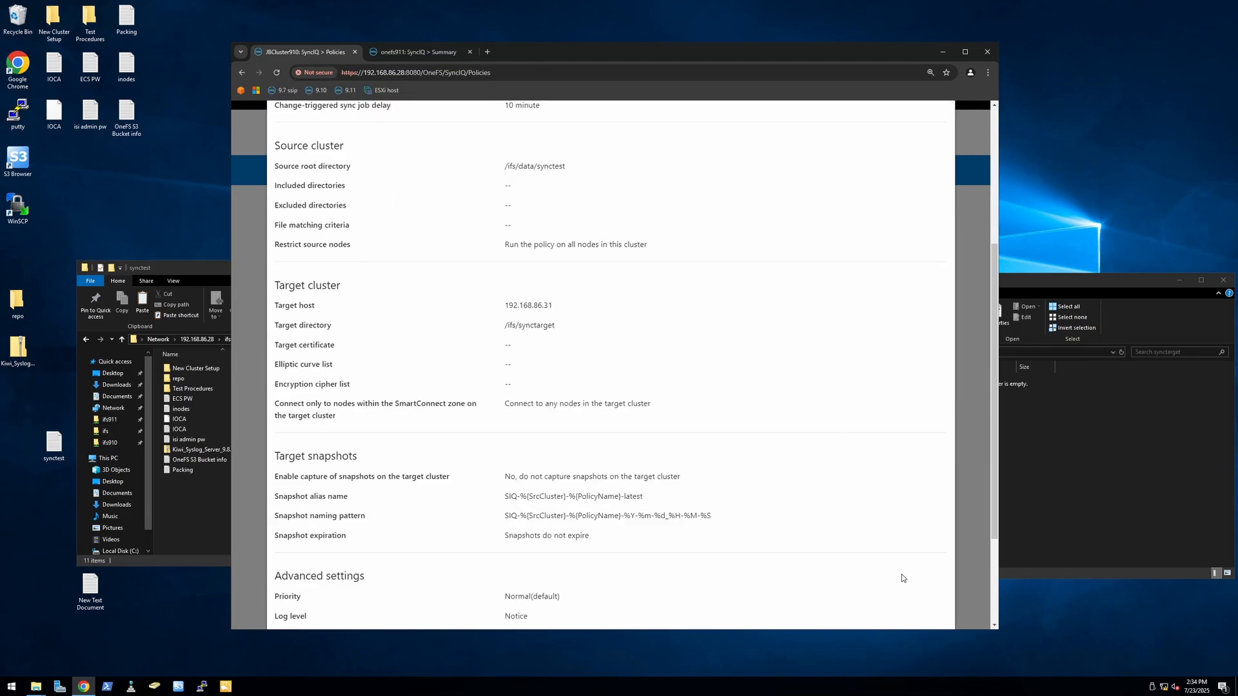
scroll(901, 579, down, 3)
click(926, 597)
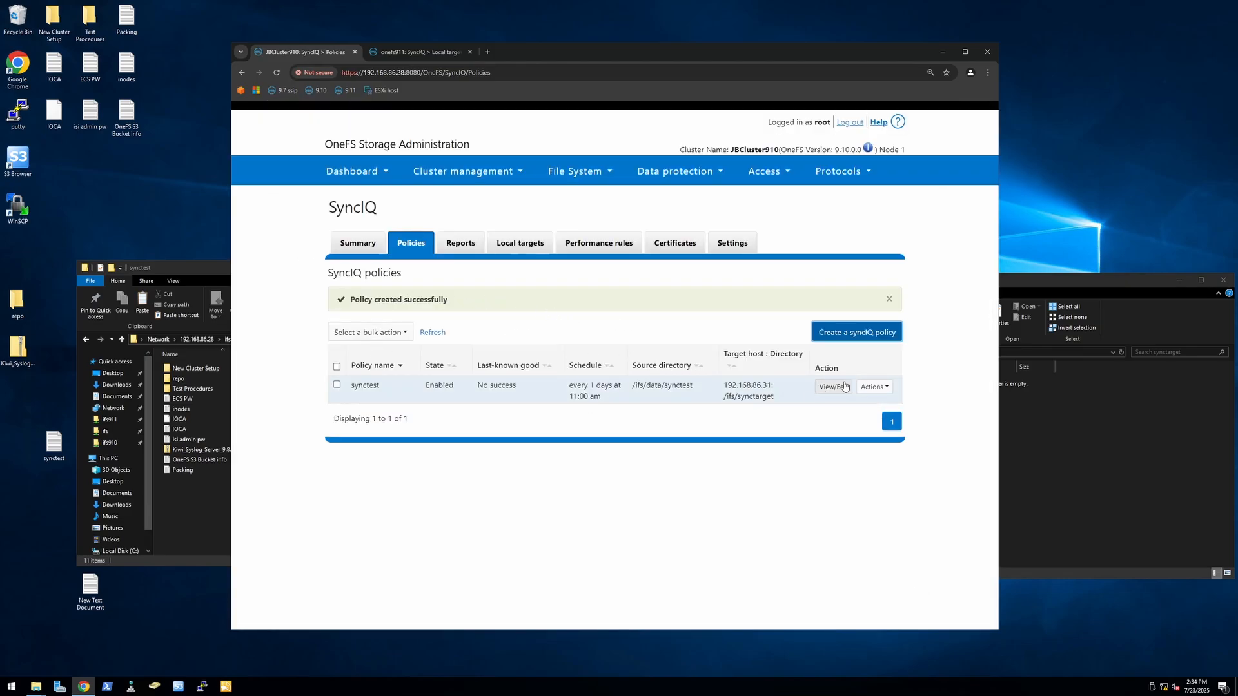
Step: Start the synctest policy's job and compare the contents of the synctarget and synctest folders in File Explorer
click(874, 386)
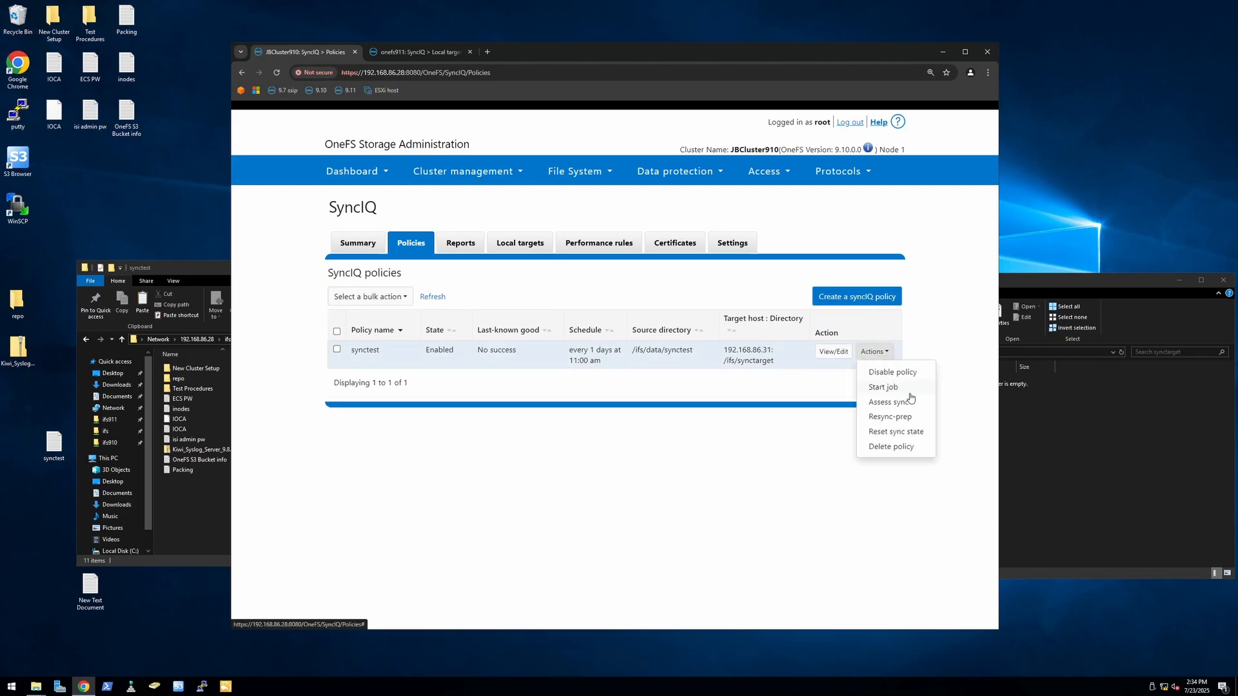
click(892, 388)
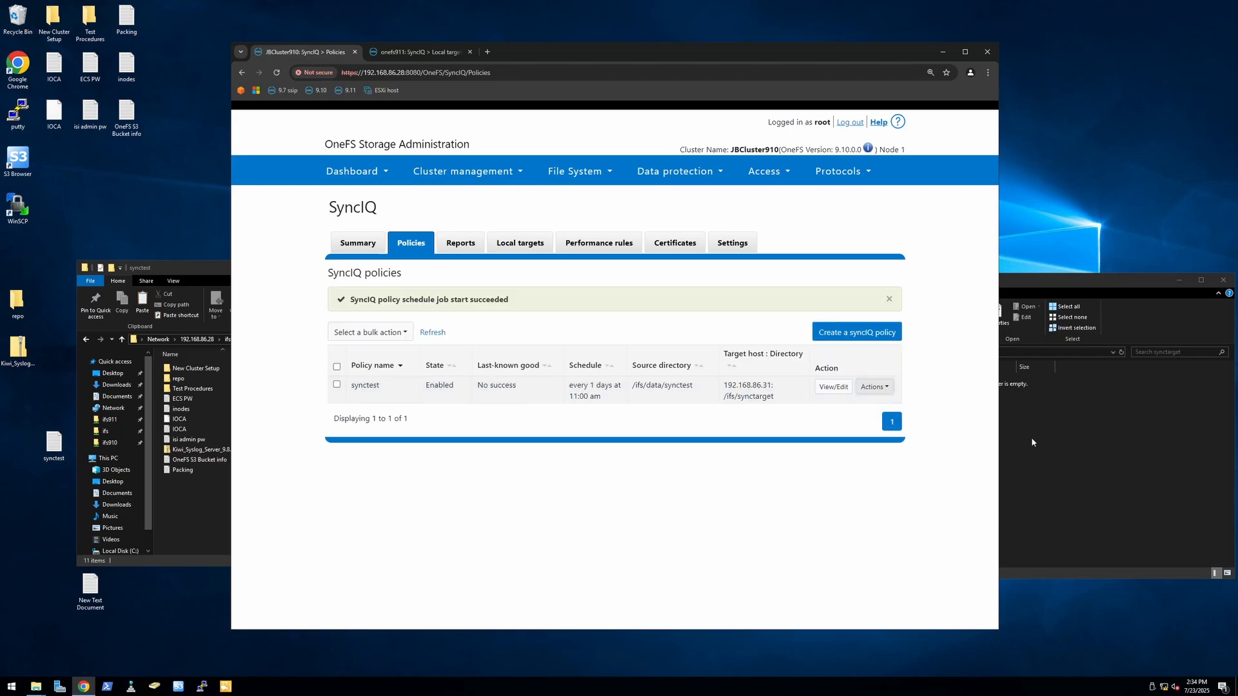
click(1032, 439)
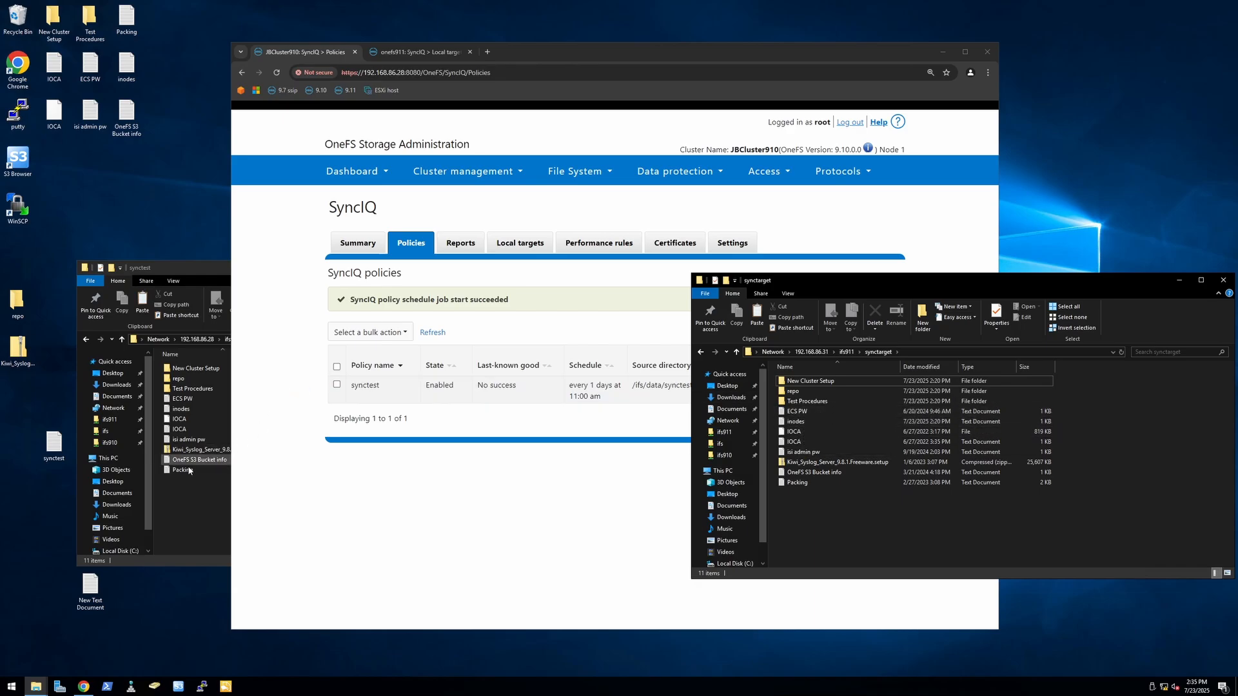
click(214, 487)
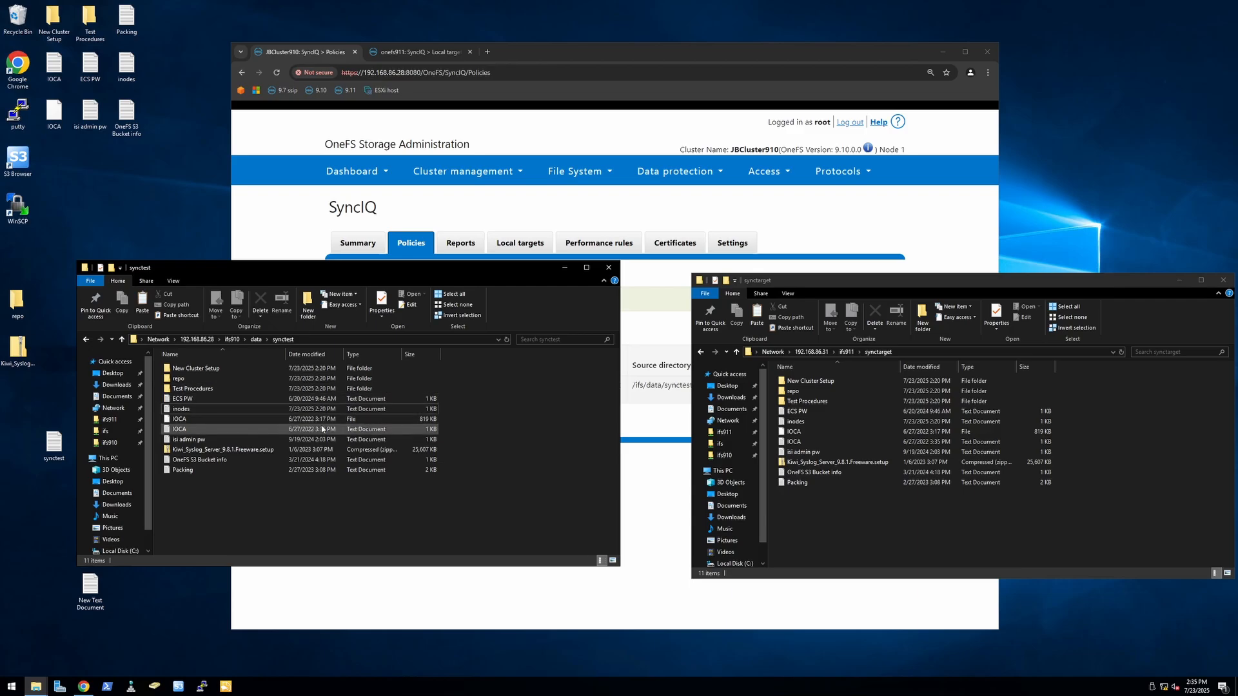
click(865, 514)
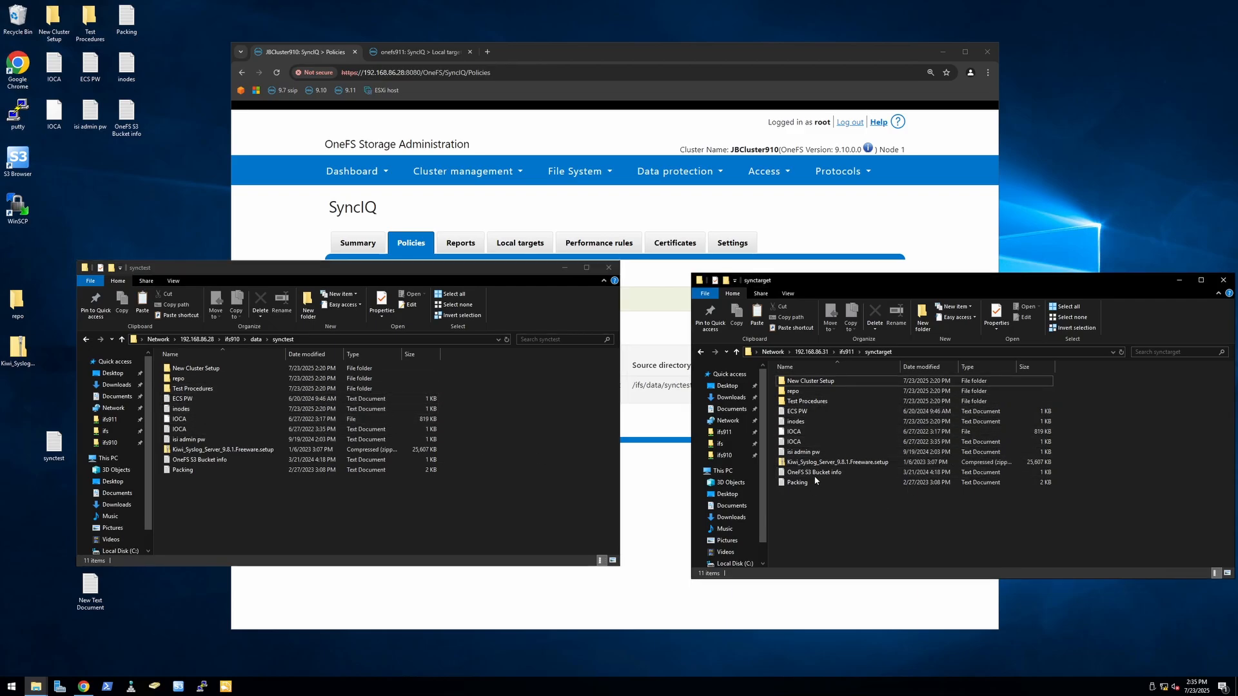
Step: Try to delete the ECS PW text file from the synctarget folder
click(808, 414)
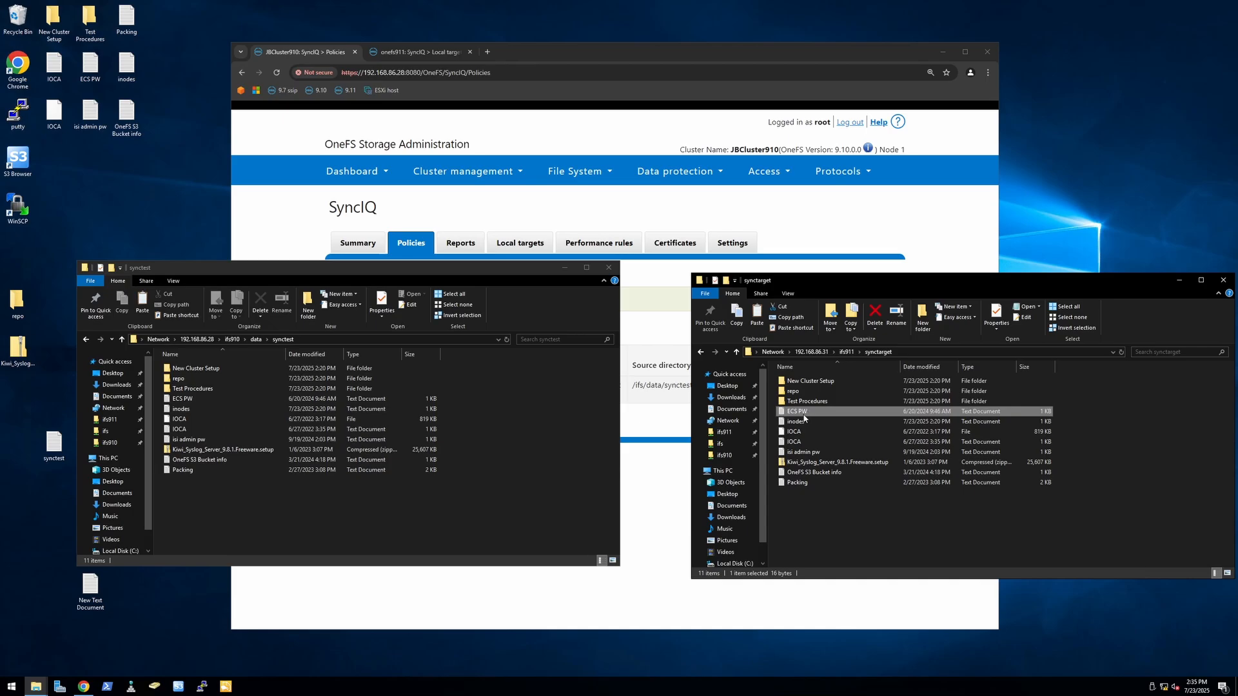
key(Delete)
click(652, 380)
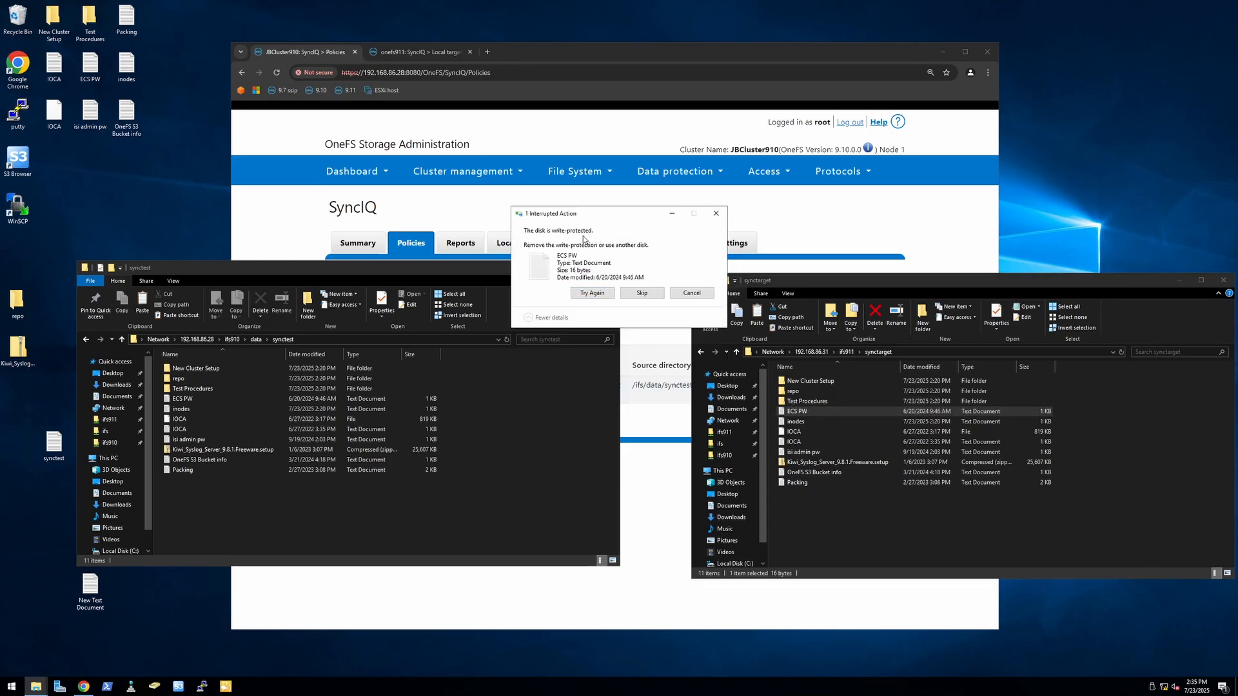
click(696, 294)
Step: Switch to the onefs911 cluster in the browser and reload its SyncIQ local targets list
click(538, 53)
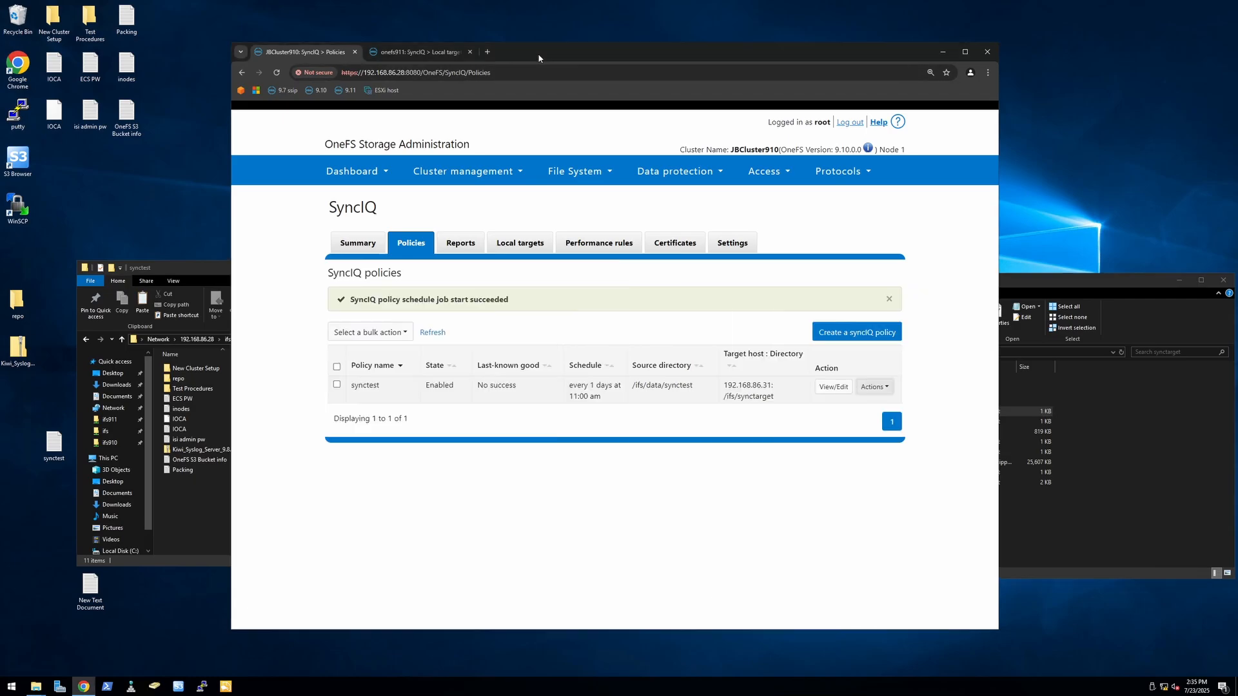
click(427, 52)
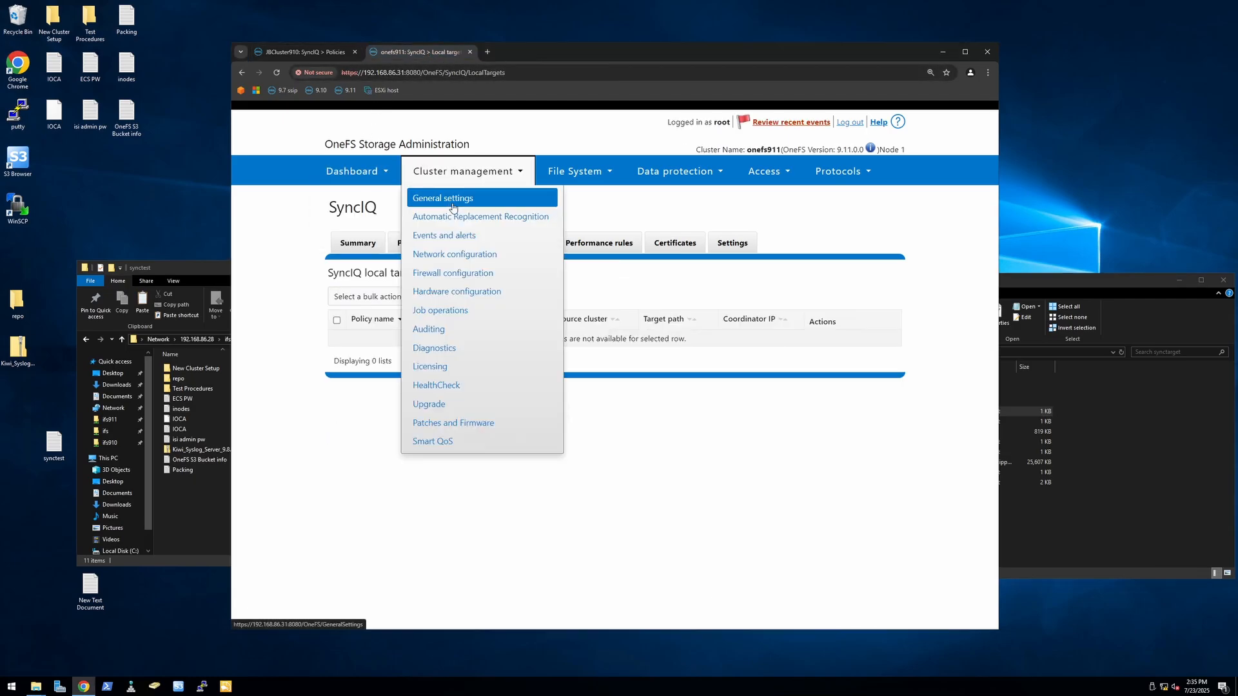
click(276, 73)
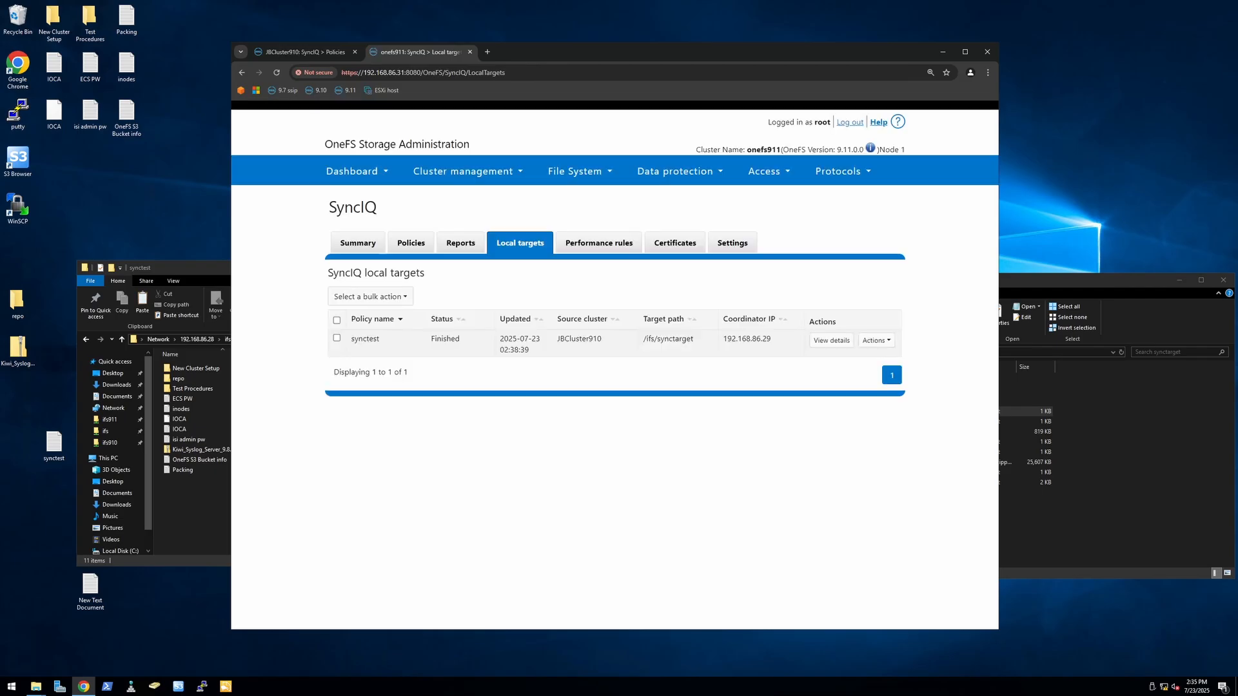
Step: Permanently delete all files and folders from the source synctest folder on the JBCluster910 share
click(194, 498)
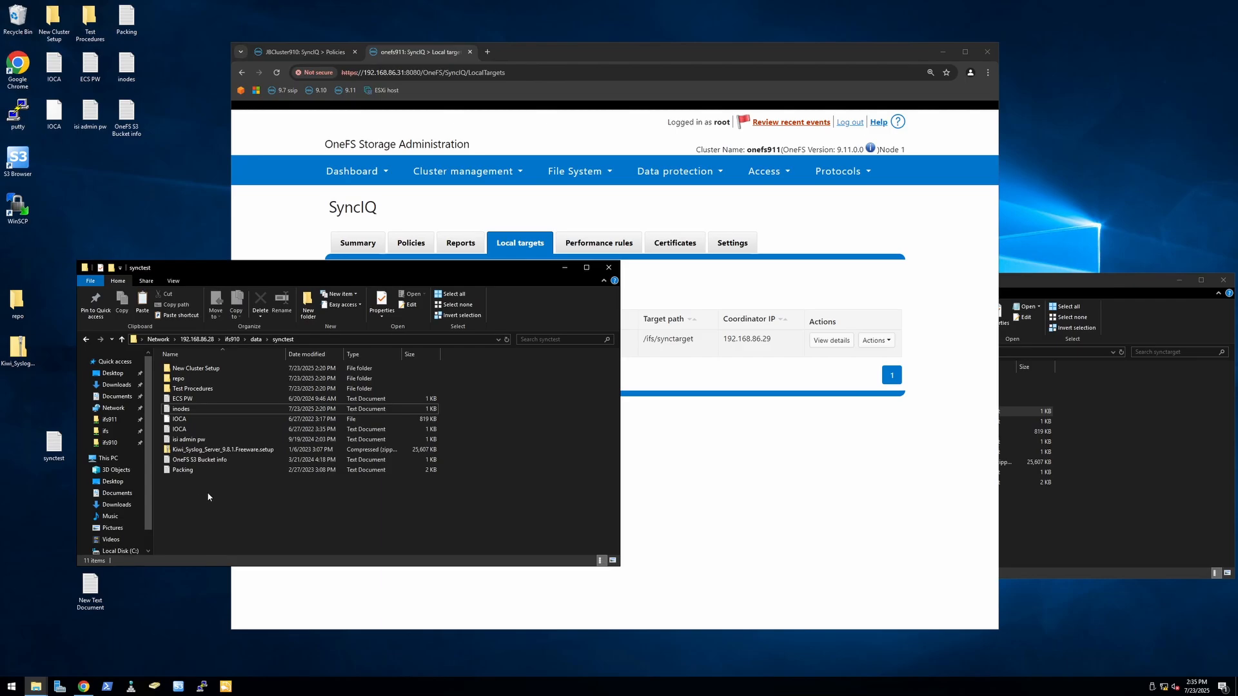
key(ctrl+a)
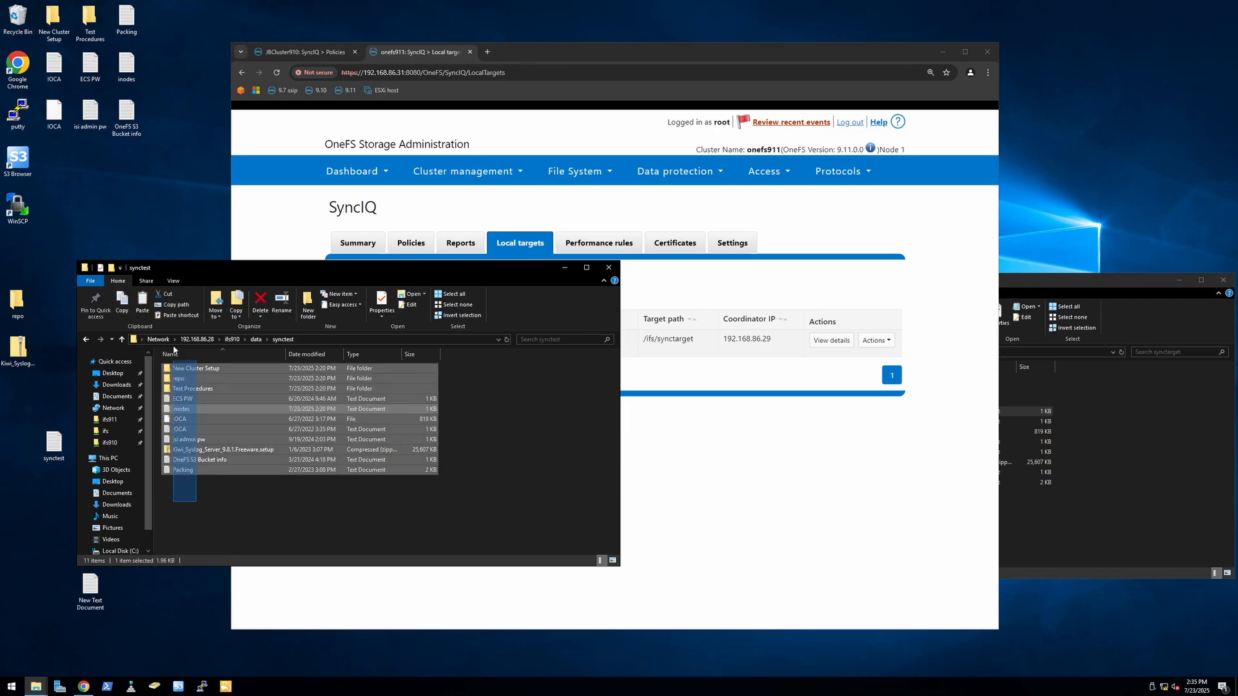
key(Delete)
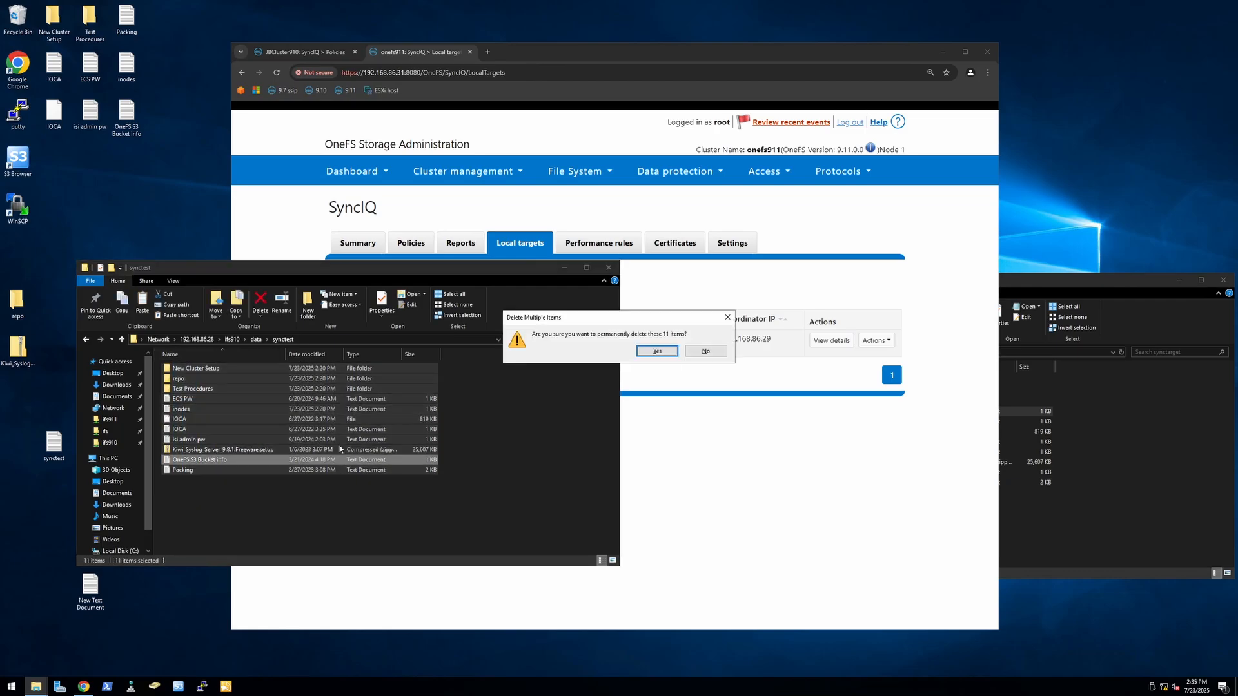
click(659, 352)
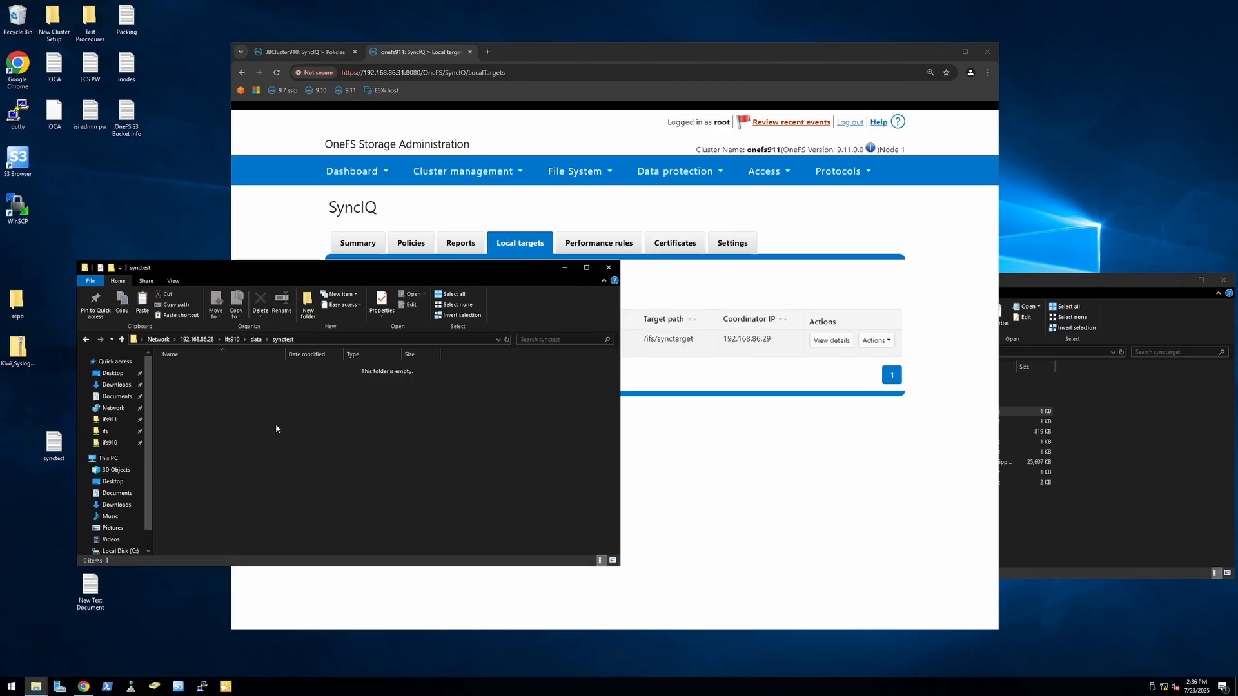
Step: Allow writes on the synctest local target of the onefs911 cluster
click(759, 427)
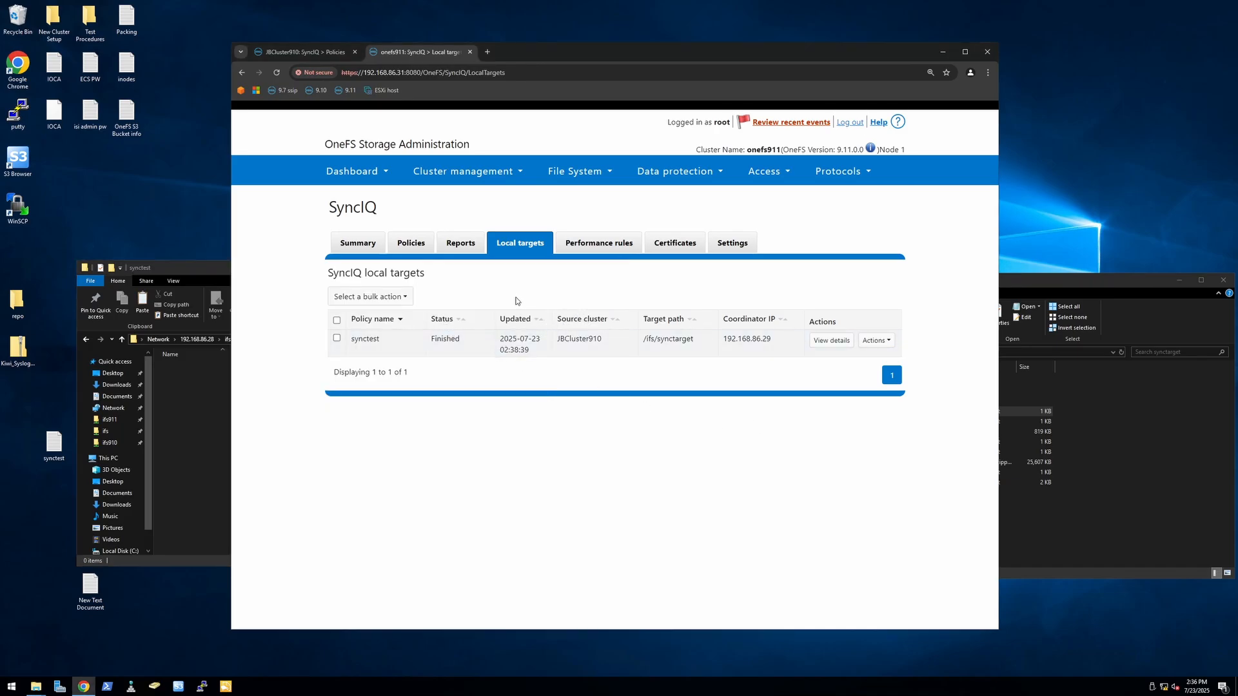
click(877, 341)
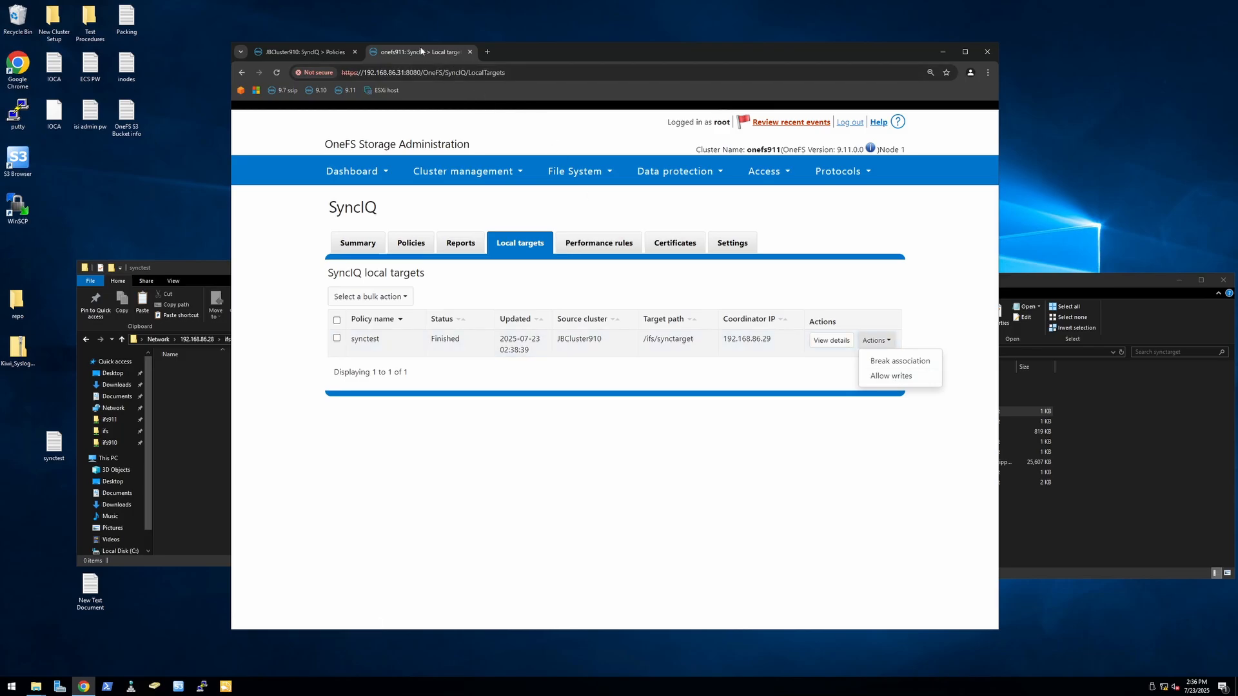
click(900, 377)
click(713, 205)
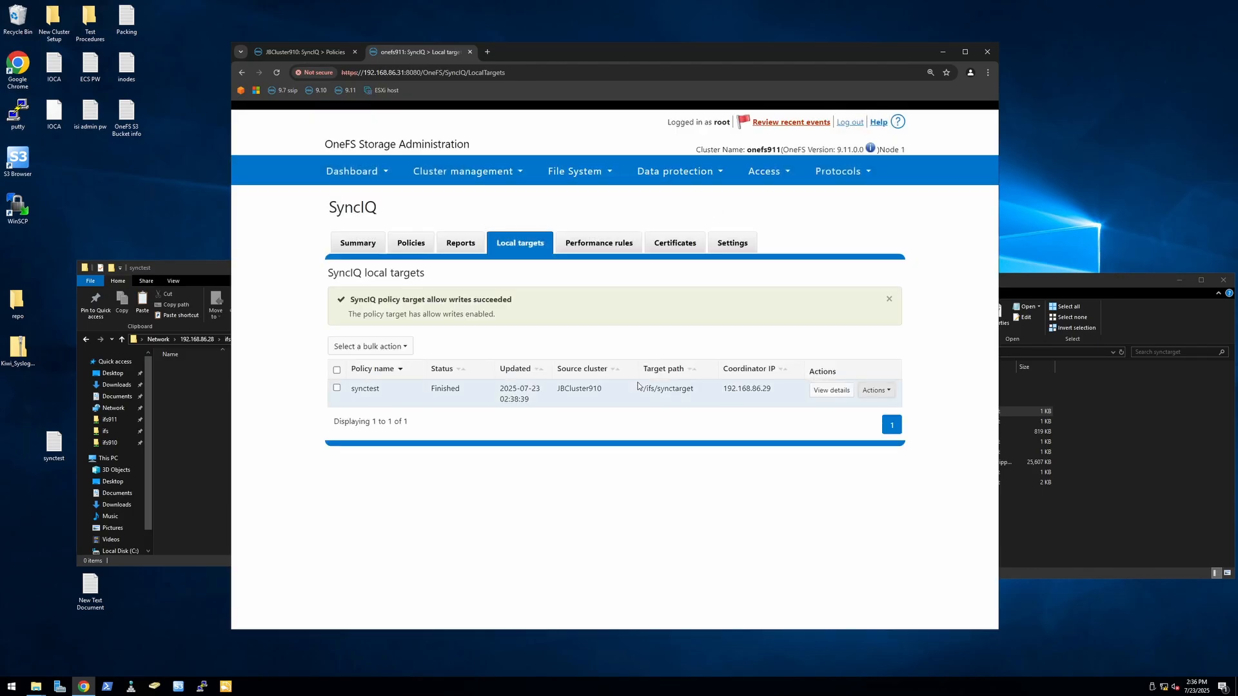
Step: Add the line "test test test" to the inodes text file in the synctarget folder, save it and close it
click(1105, 537)
click(937, 516)
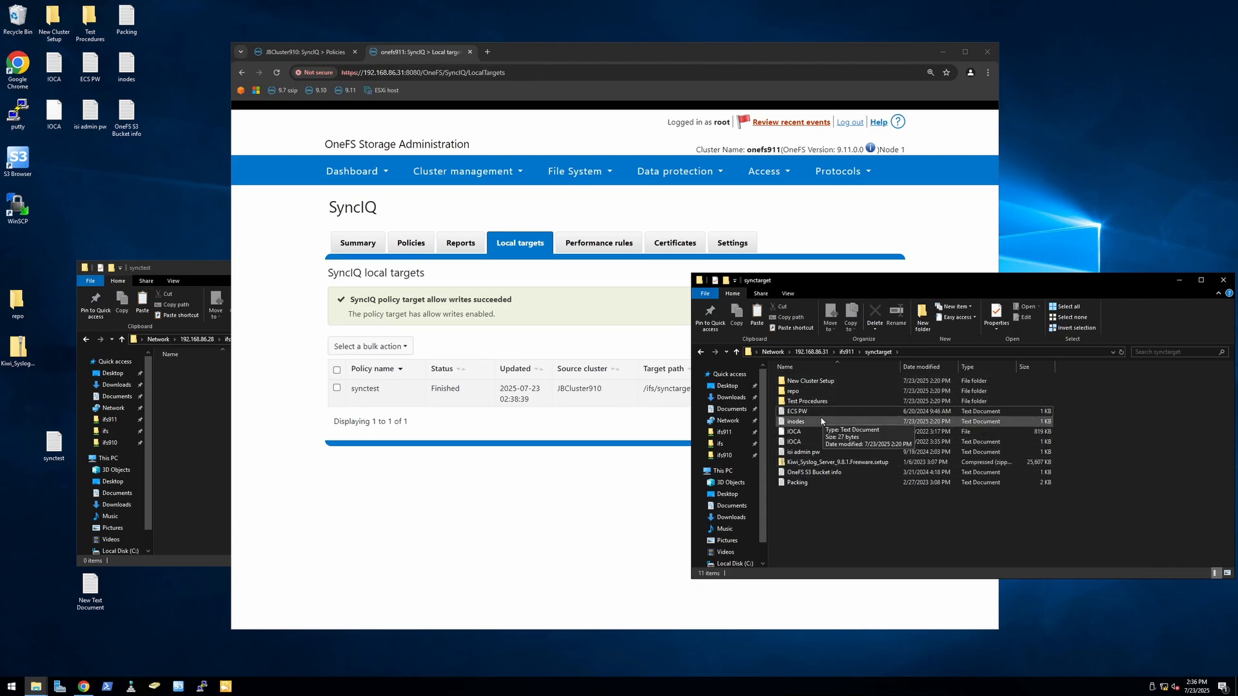
double_click(805, 422)
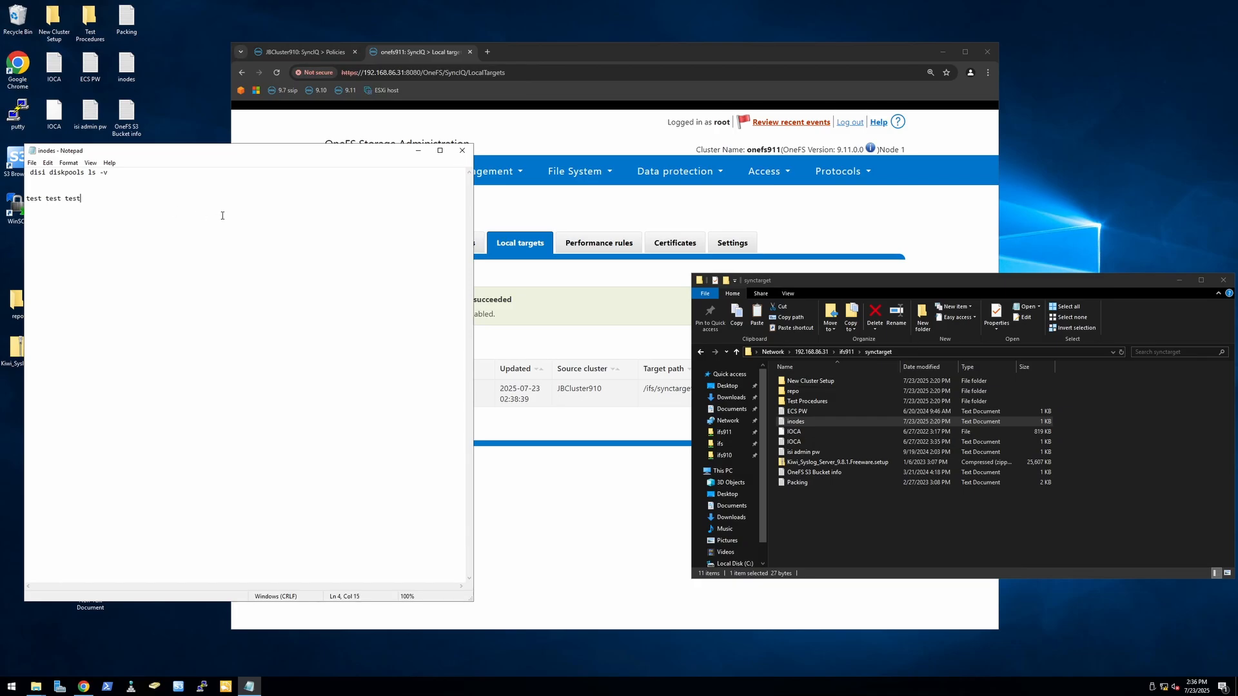
click(31, 163)
click(149, 224)
click(462, 150)
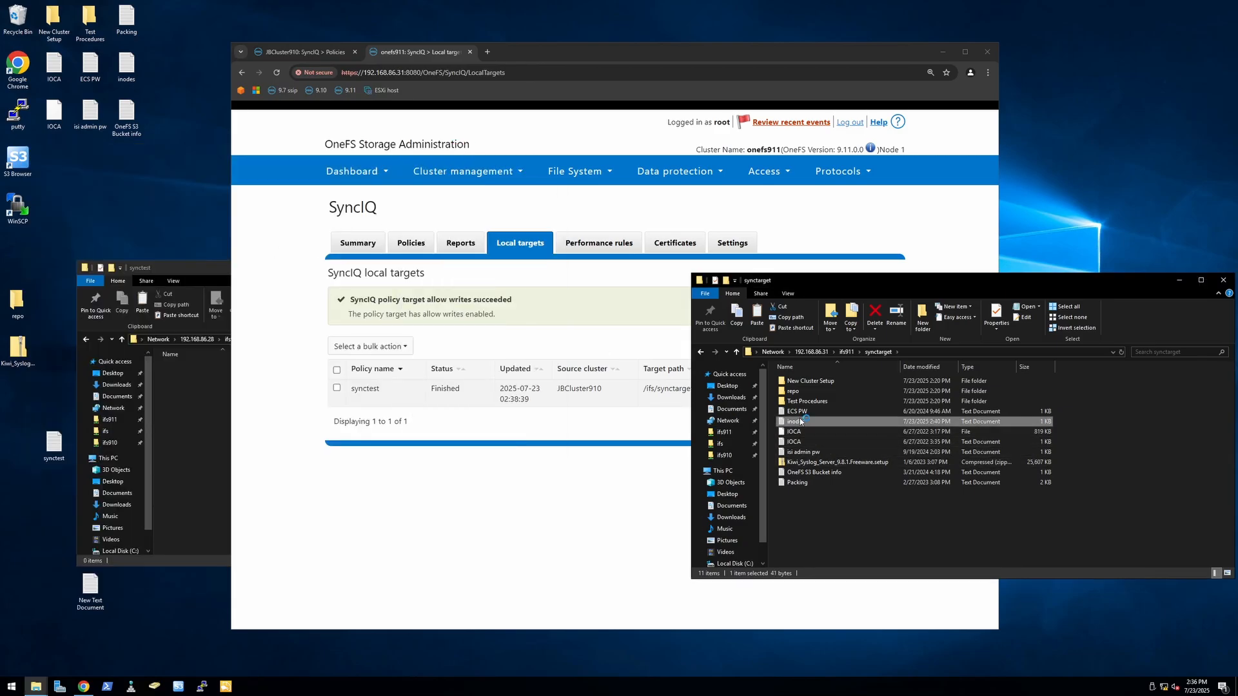
Step: Recheck the inodes file's added text, and copy Google Chrome, putty, S3 Browser and WinSCP from the desktop into the synctarget folder
drag(121, 206, 26, 202)
click(141, 216)
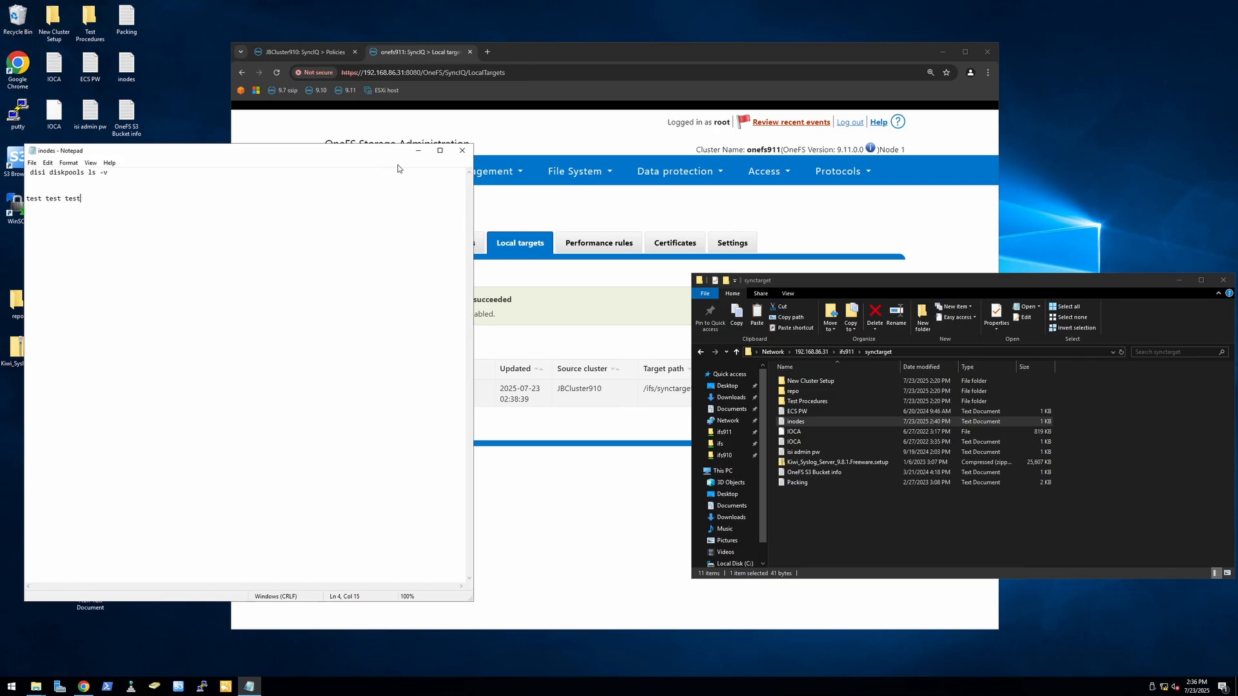
click(462, 150)
drag(24, 248, 866, 524)
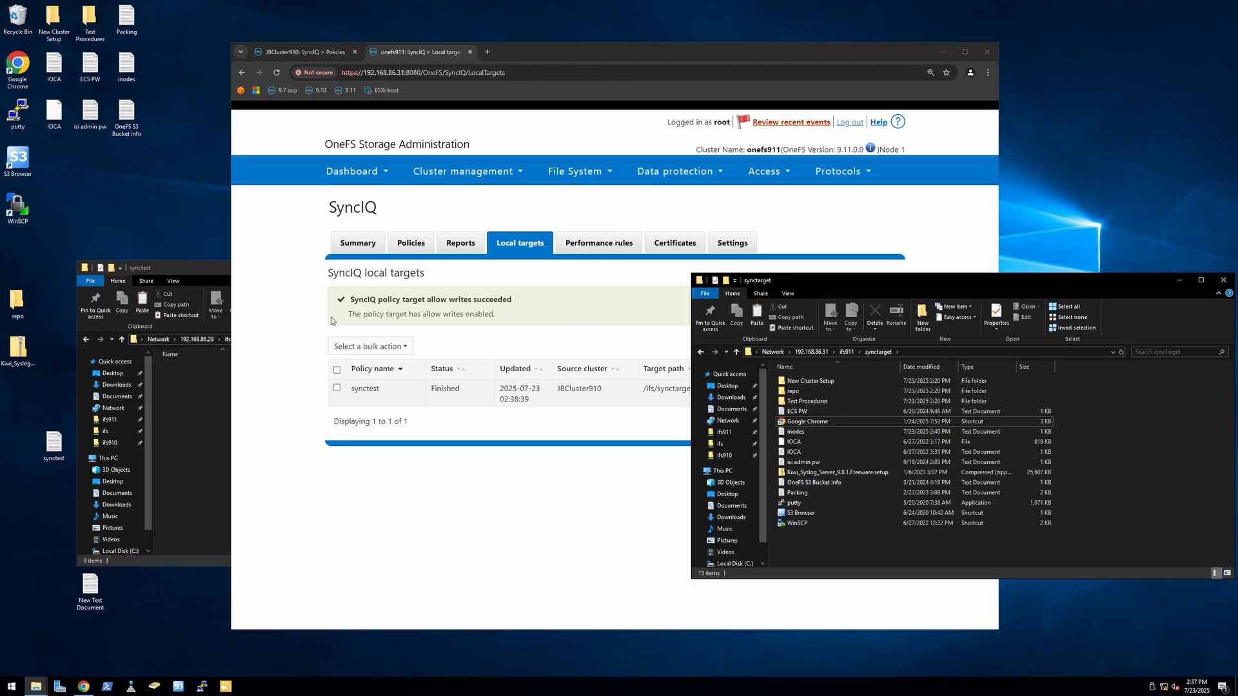
Step: Run Resync-prep on the synctest policy of the JBCluster910 cluster
click(296, 53)
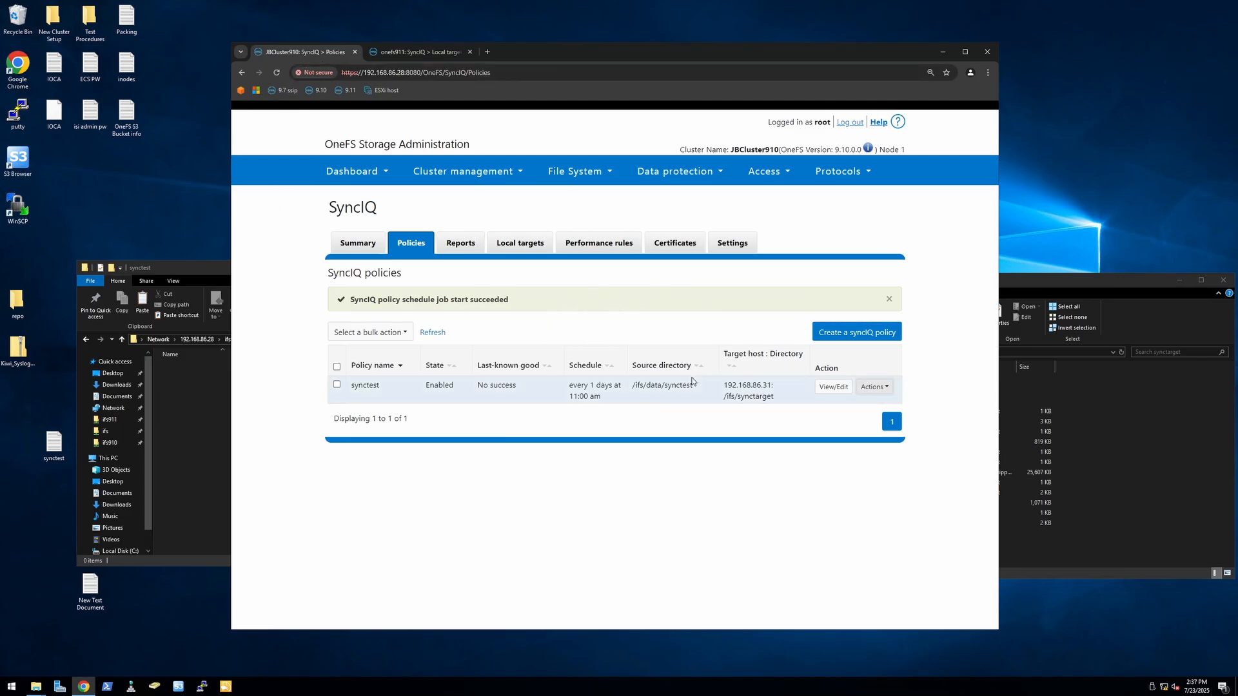
click(887, 388)
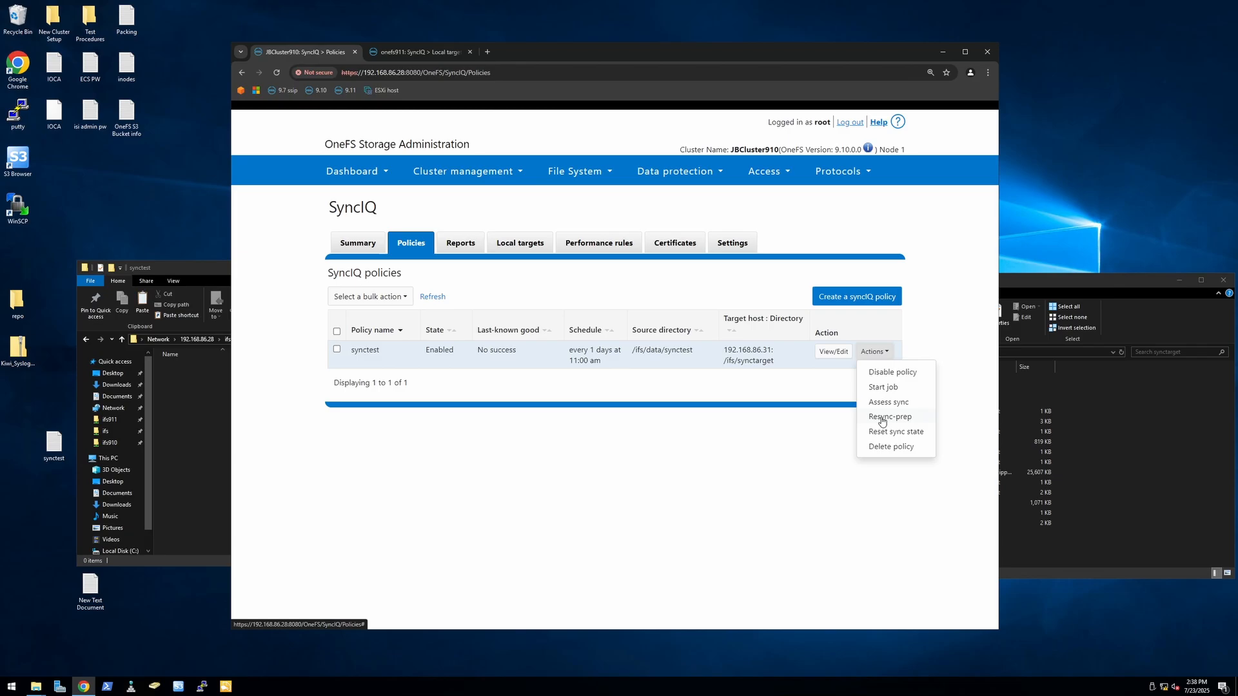
click(879, 419)
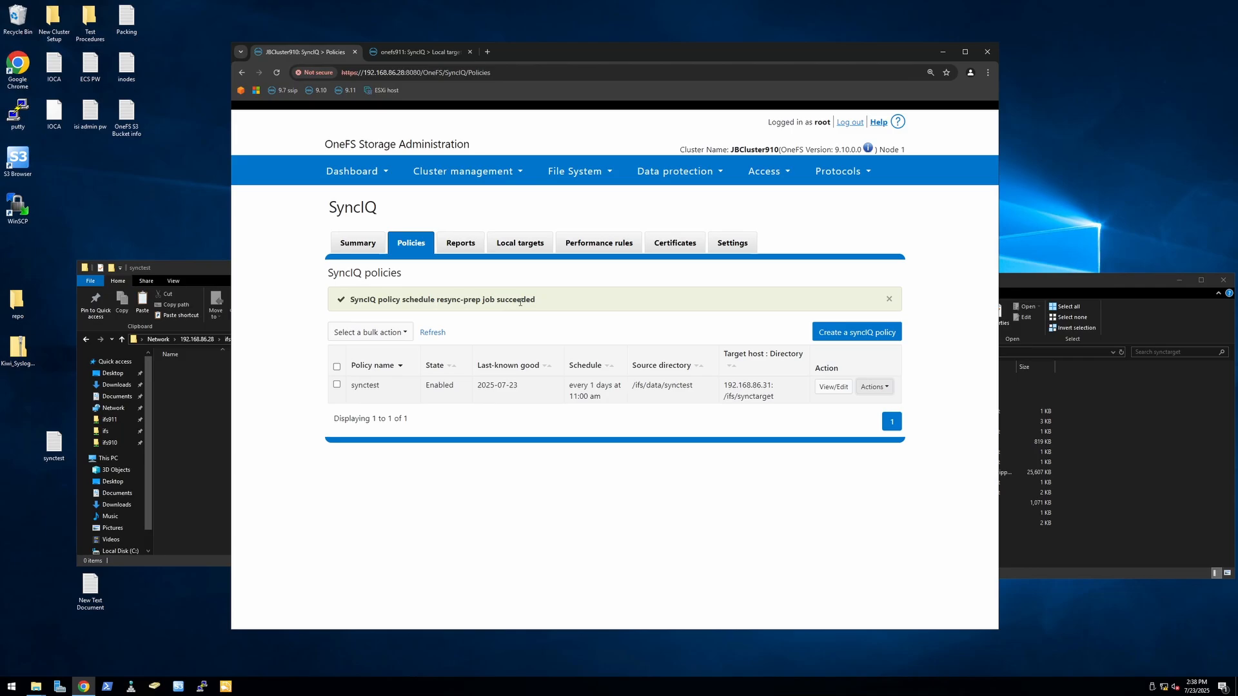
Step: Start the job of the synctest_mirror policy on the onefs911 cluster
click(410, 55)
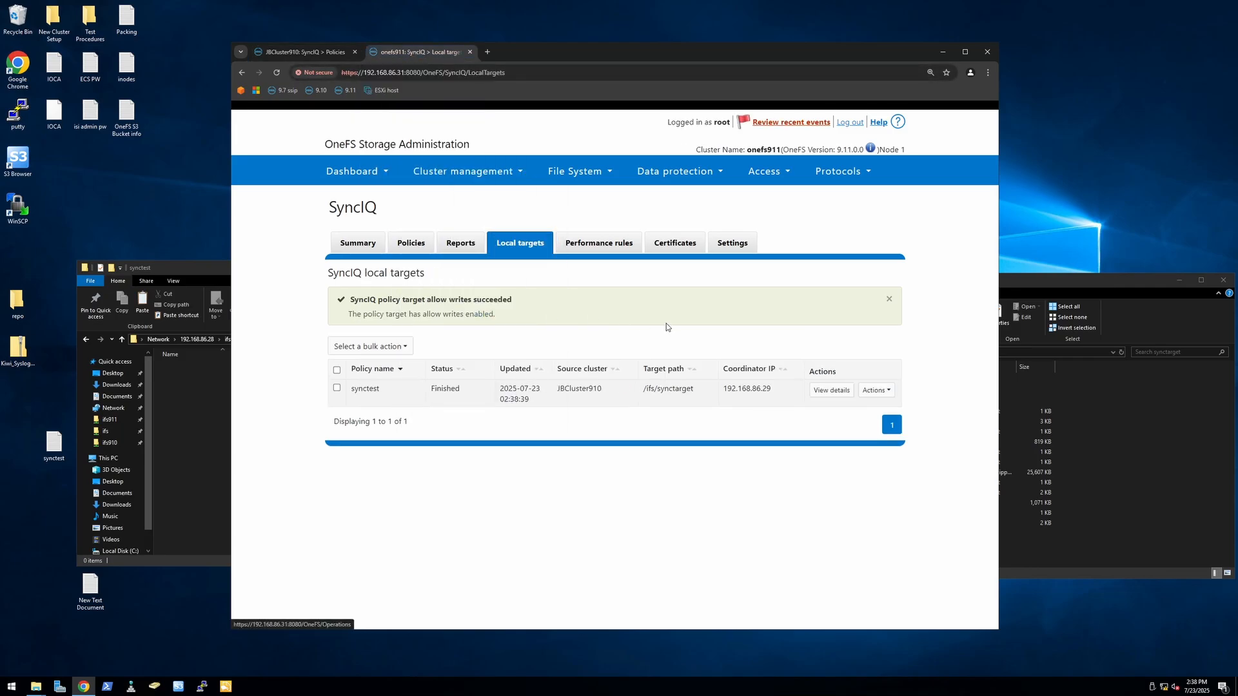
click(411, 244)
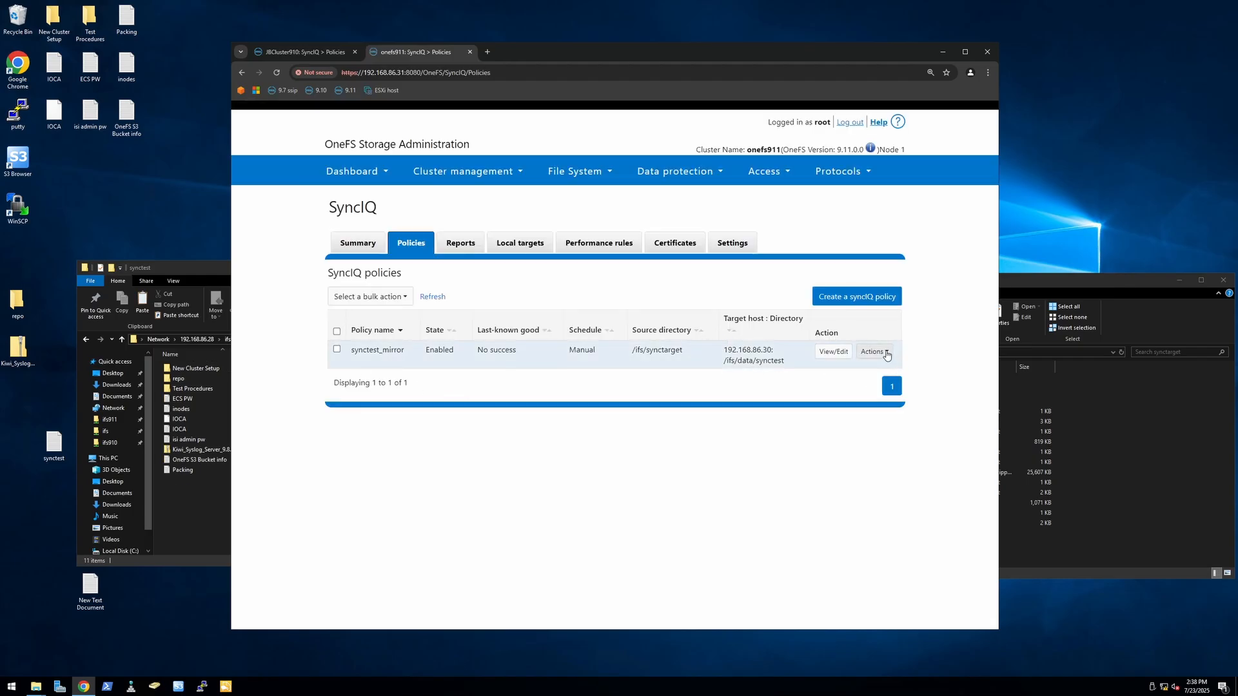
click(886, 353)
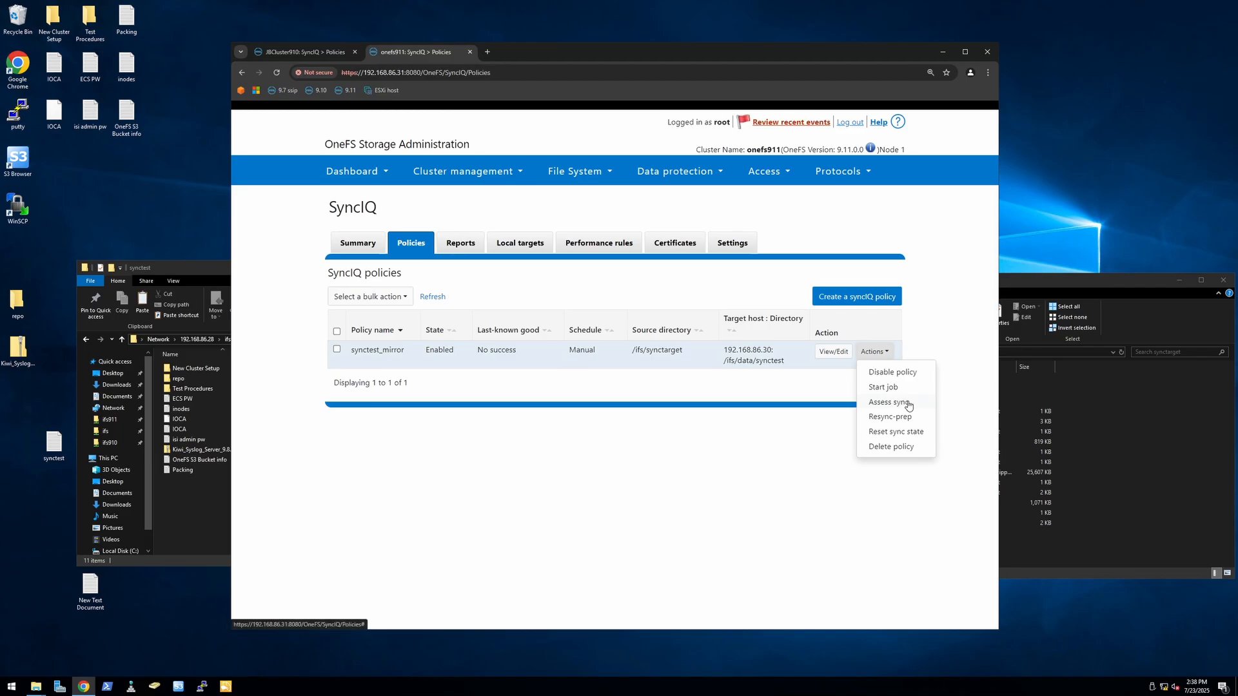
click(889, 387)
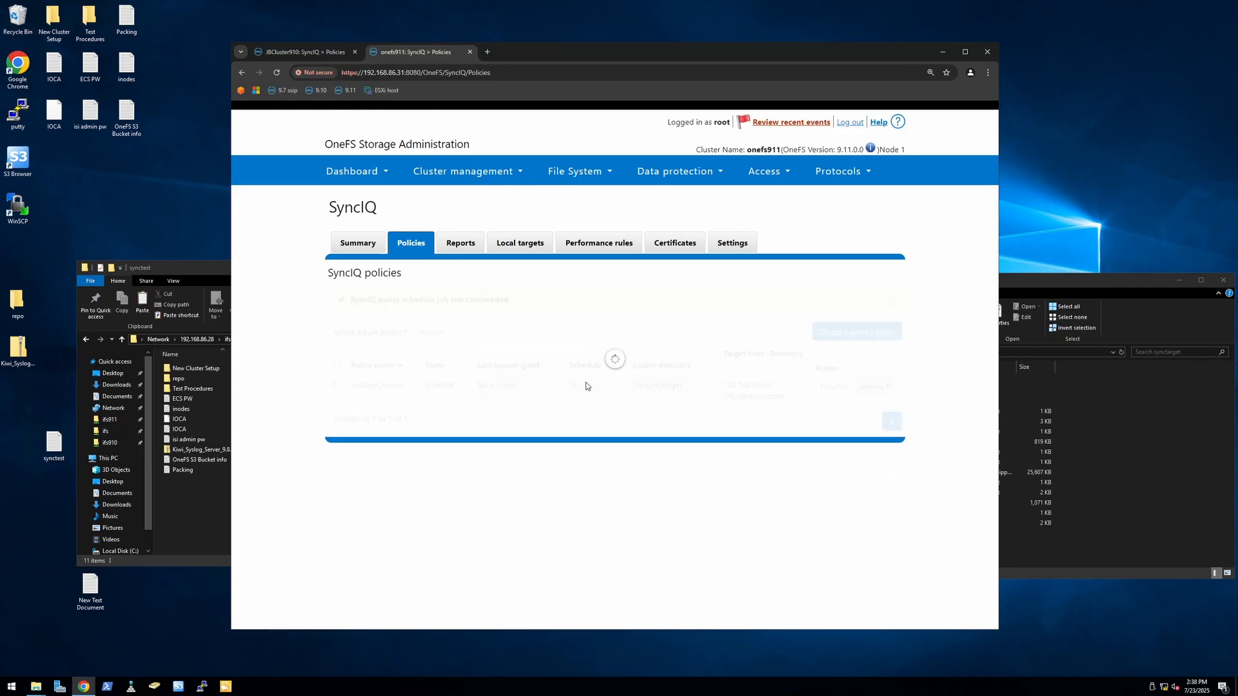
Step: Compare the synctest folder's contents with synctarget and check the text of the inodes file in synctest
click(194, 503)
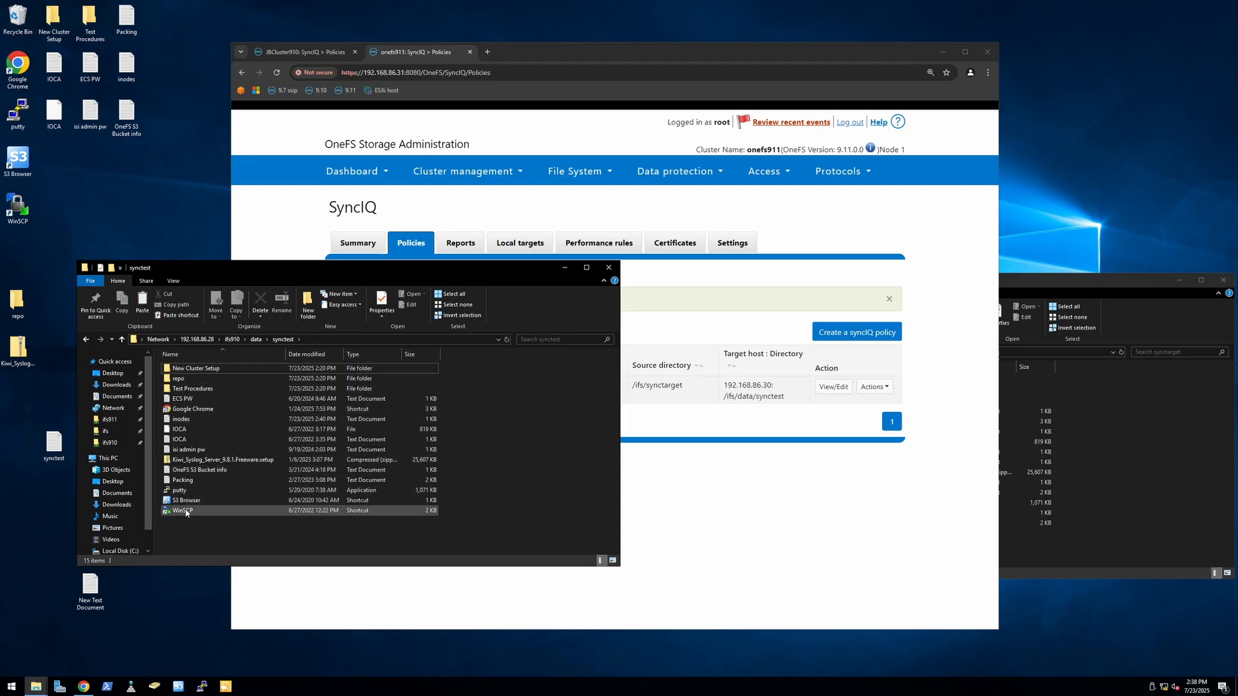
click(1094, 432)
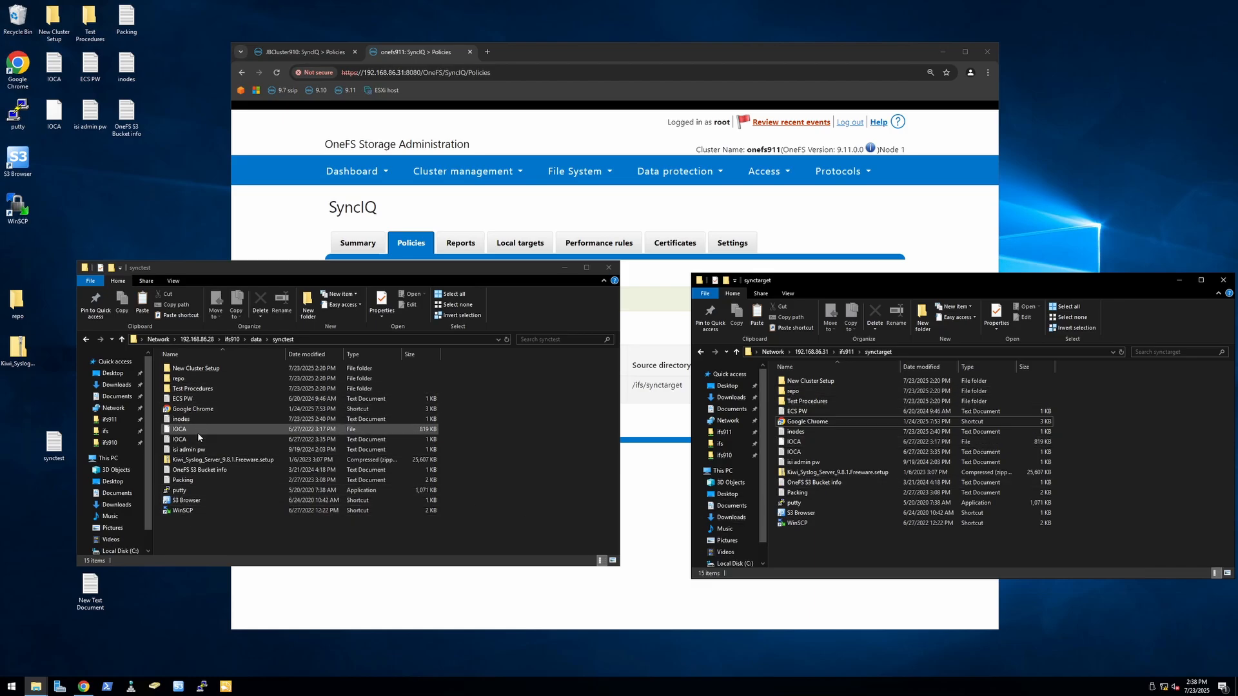
double_click(183, 420)
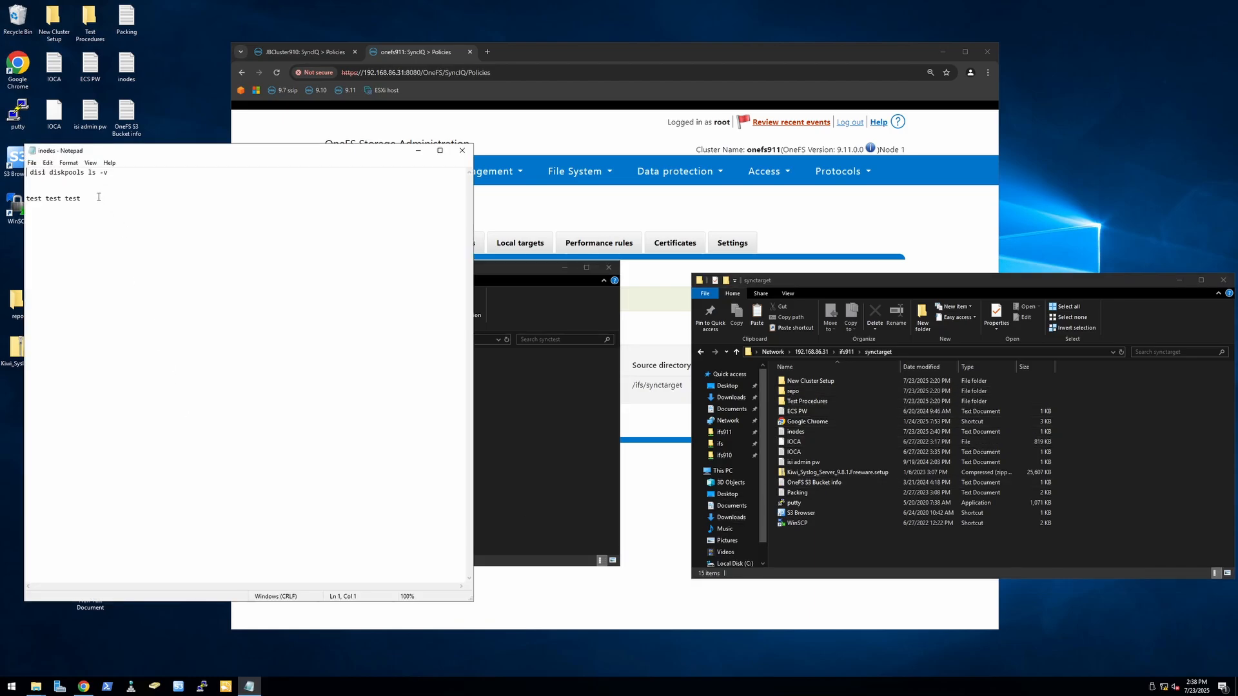
drag(97, 197, 130, 205)
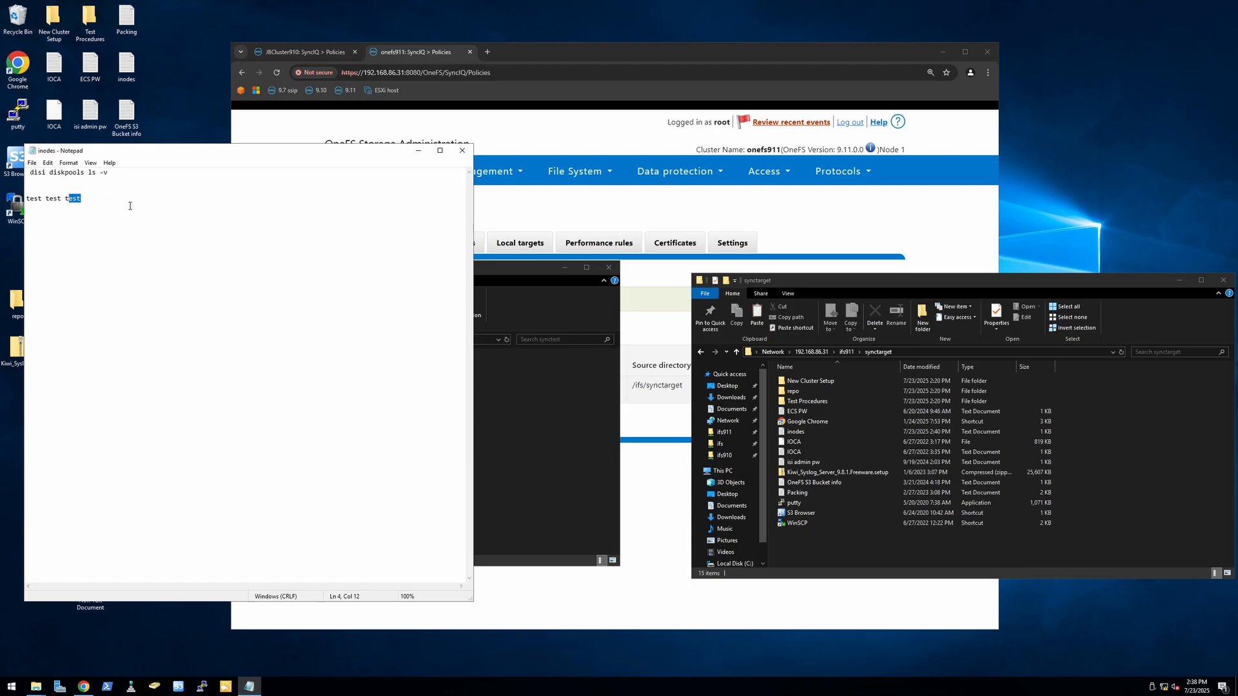
click(462, 151)
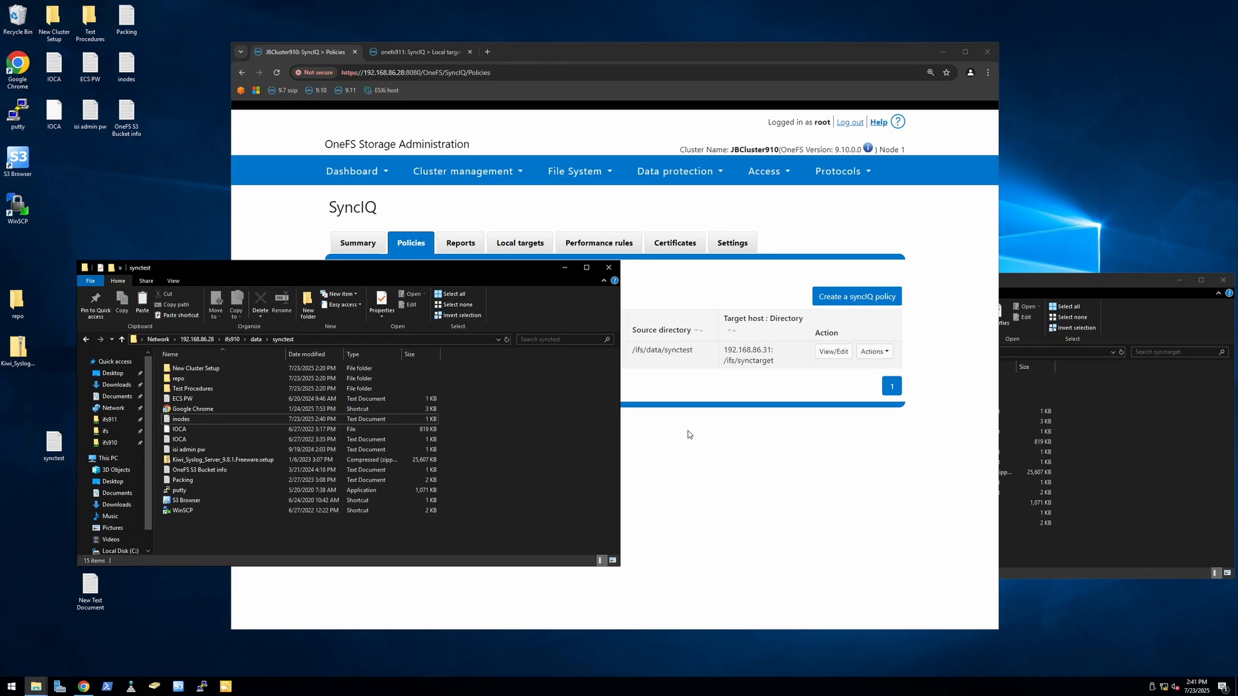
Step: Check the synctest policy's state and its available actions on the JBCluster910 cluster
click(688, 435)
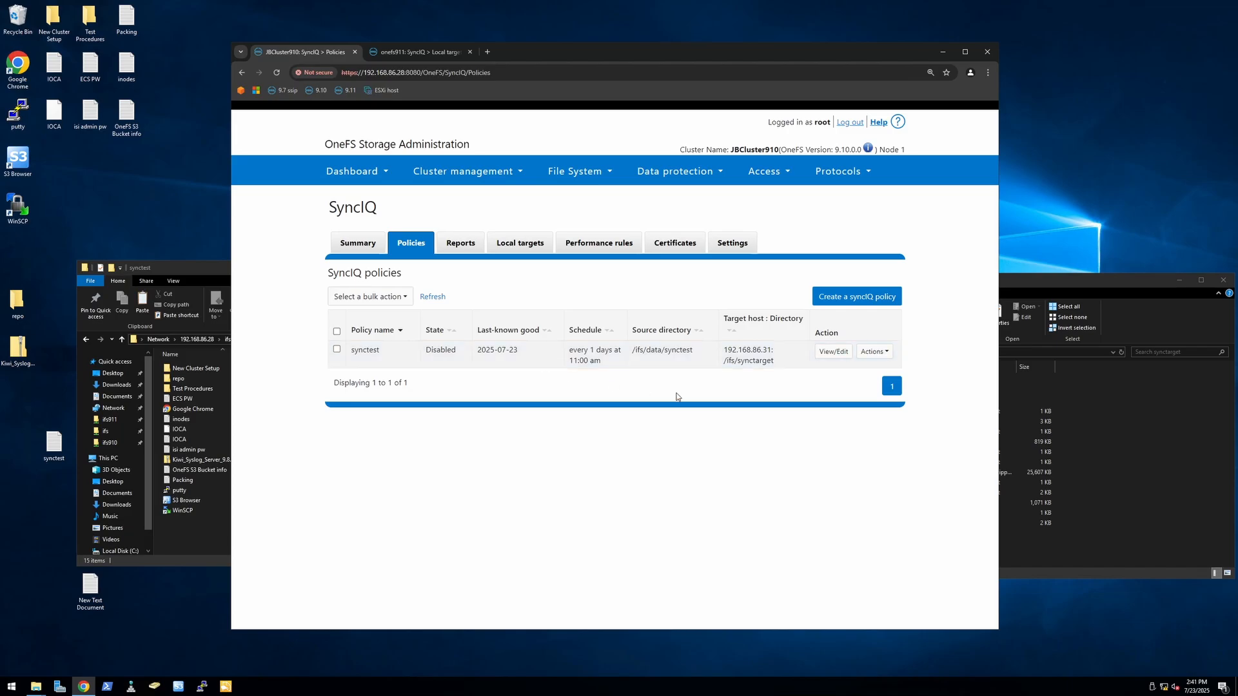
click(888, 353)
click(704, 397)
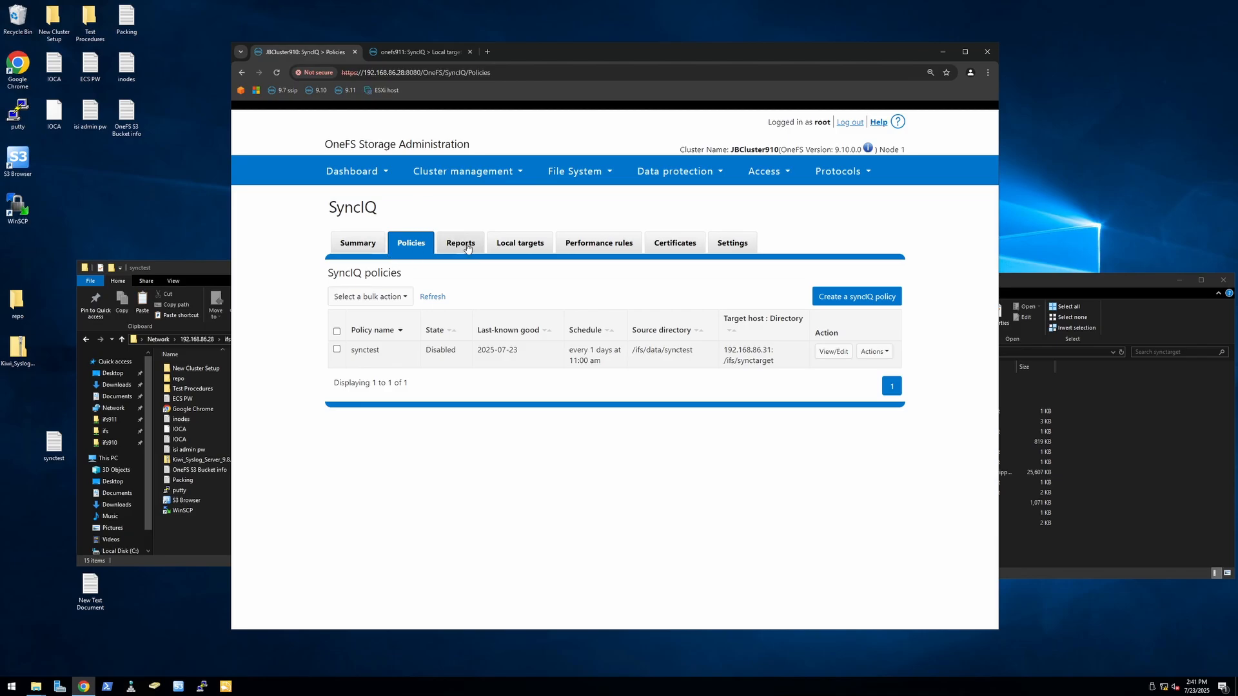
Step: Allow writes on the synctest_mirror local target of the JBCluster910 cluster
click(518, 244)
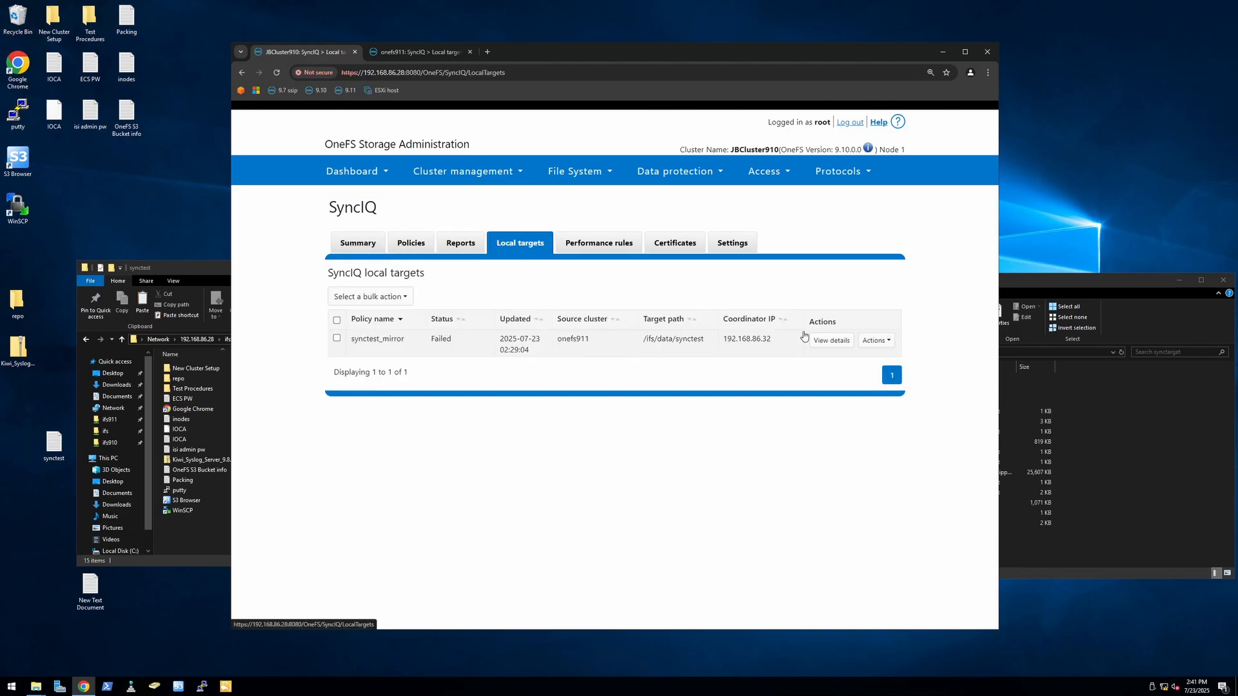
click(876, 341)
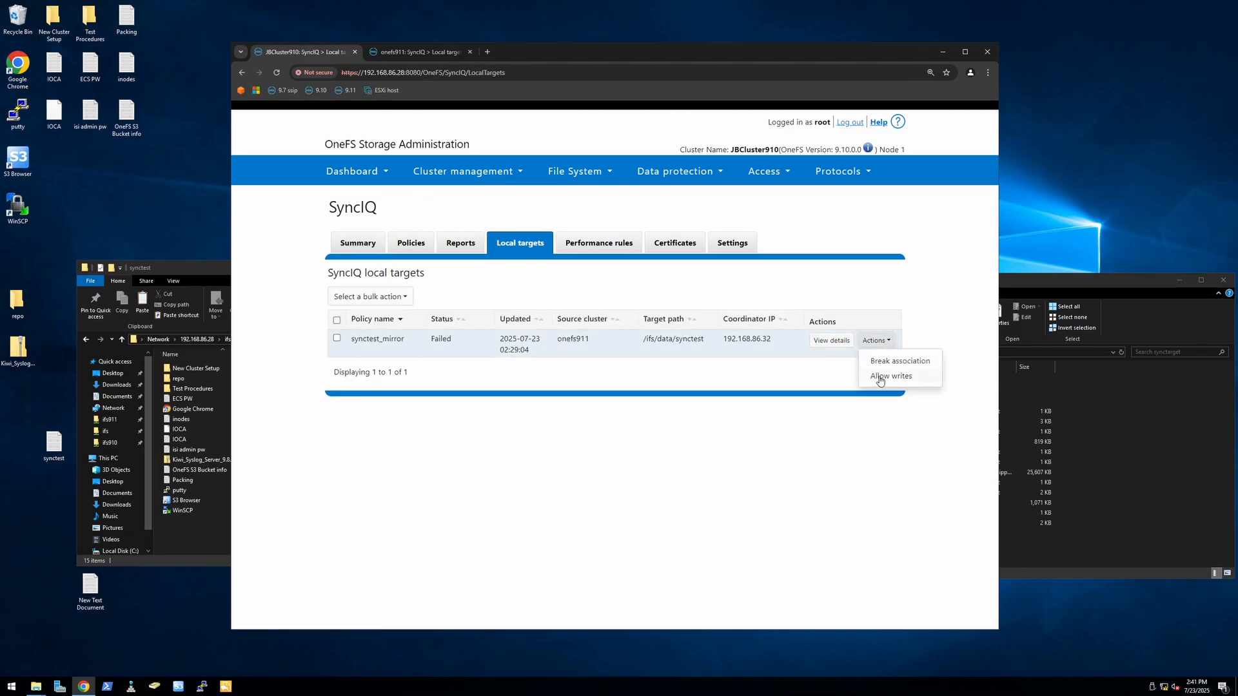
click(877, 377)
click(726, 205)
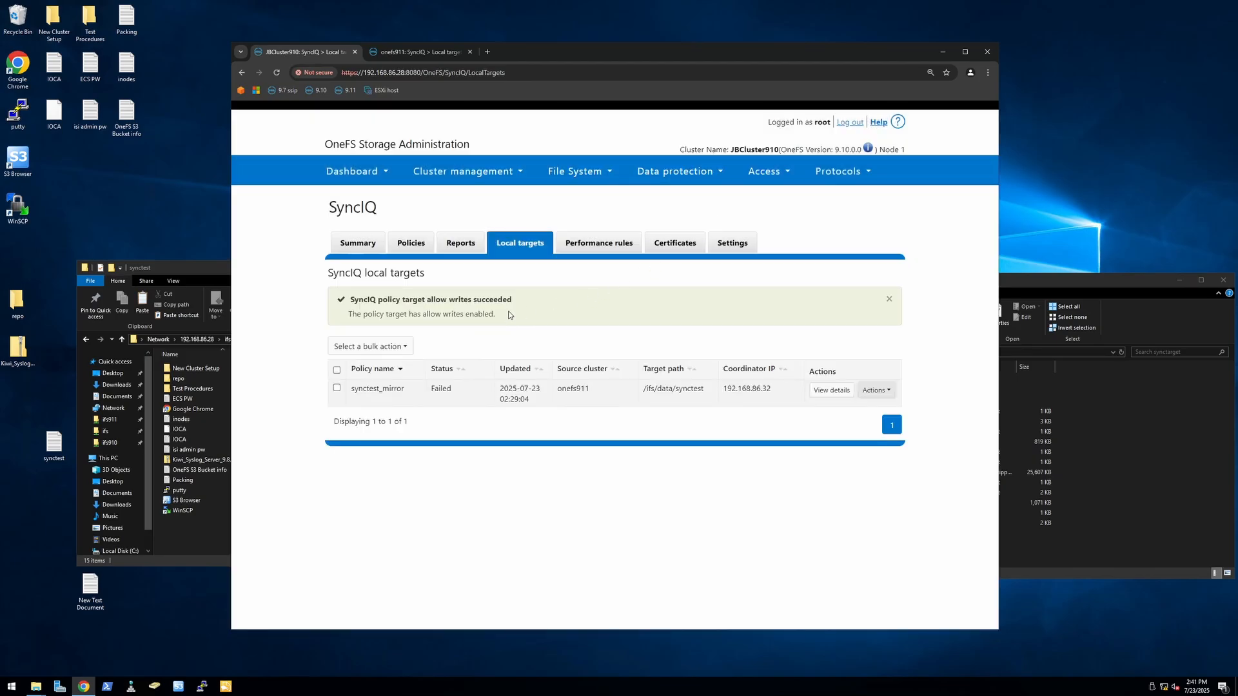
Step: Recheck the actions available for the synctest policy on the JBCluster910 cluster
click(411, 244)
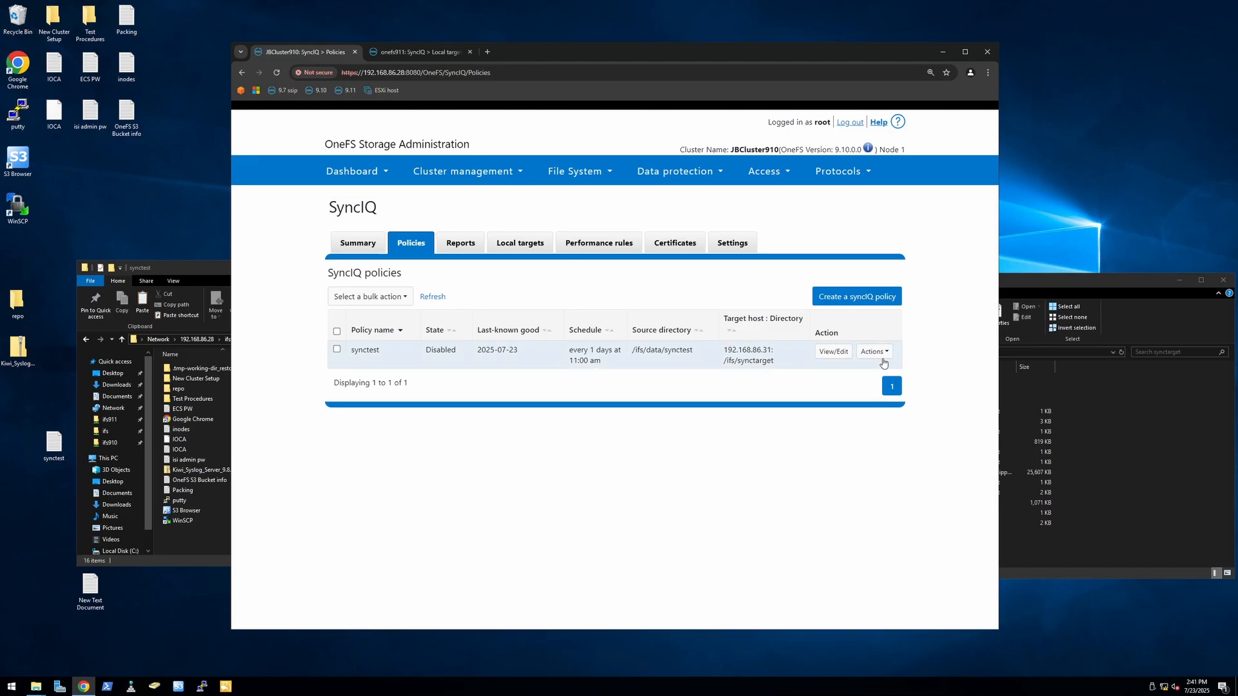
click(874, 351)
click(785, 394)
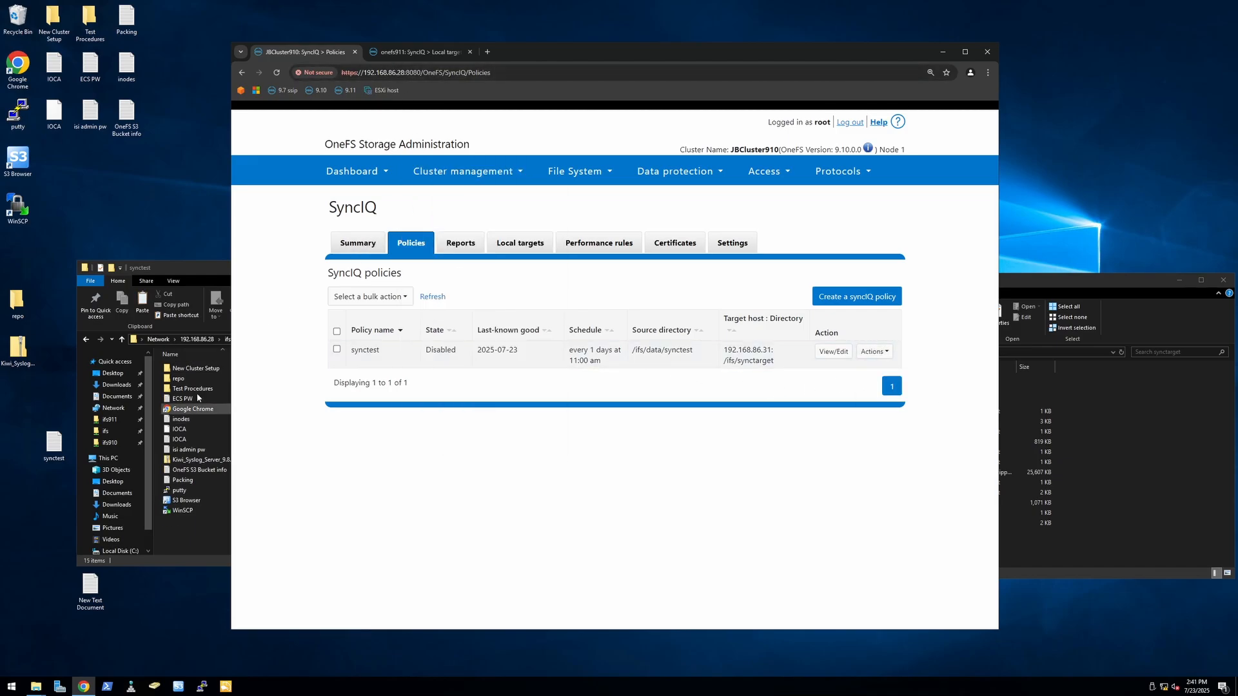
Step: Remove the test text from the inodes file in the synctest folder, save it, and reopen the file to check the edit
double_click(183, 420)
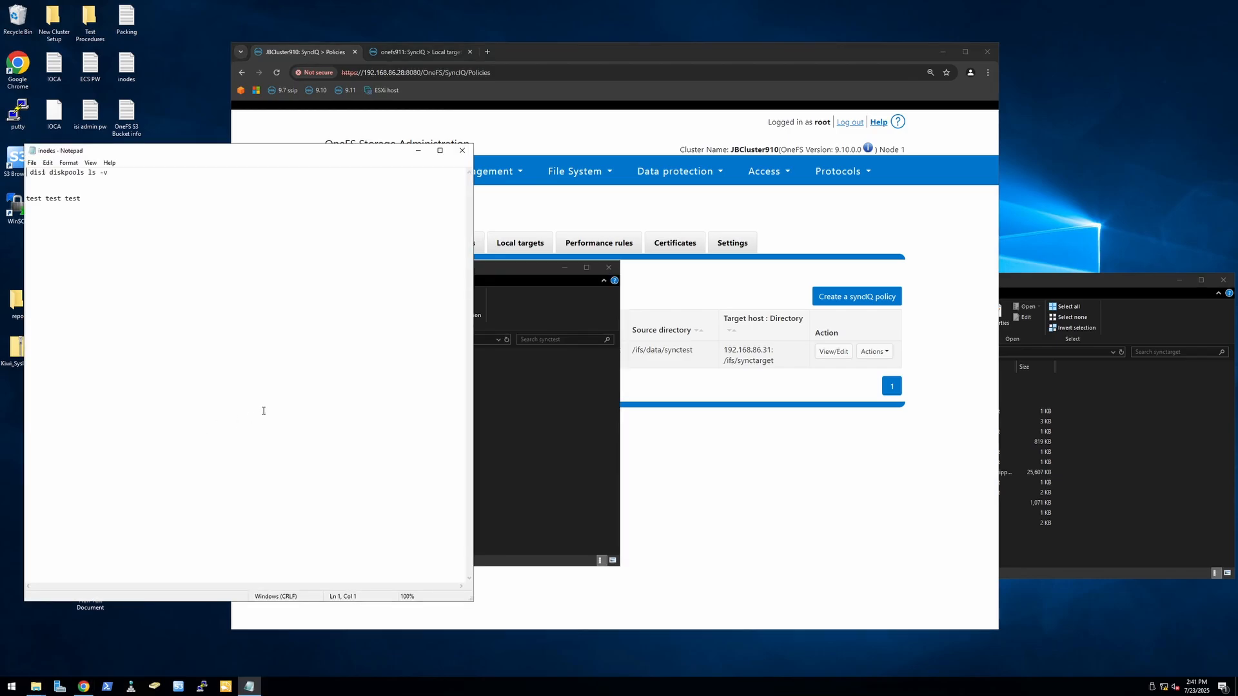
key(BackSpace)
key(BackSpace)
key(BackSpace)
key(BackSpace)
key(BackSpace)
key(BackSpace)
key(BackSpace)
key(BackSpace)
key(BackSpace)
key(BackSpace)
key(BackSpace)
key(BackSpace)
key(BackSpace)
key(BackSpace)
click(32, 163)
click(49, 196)
click(461, 152)
double_click(183, 422)
click(462, 150)
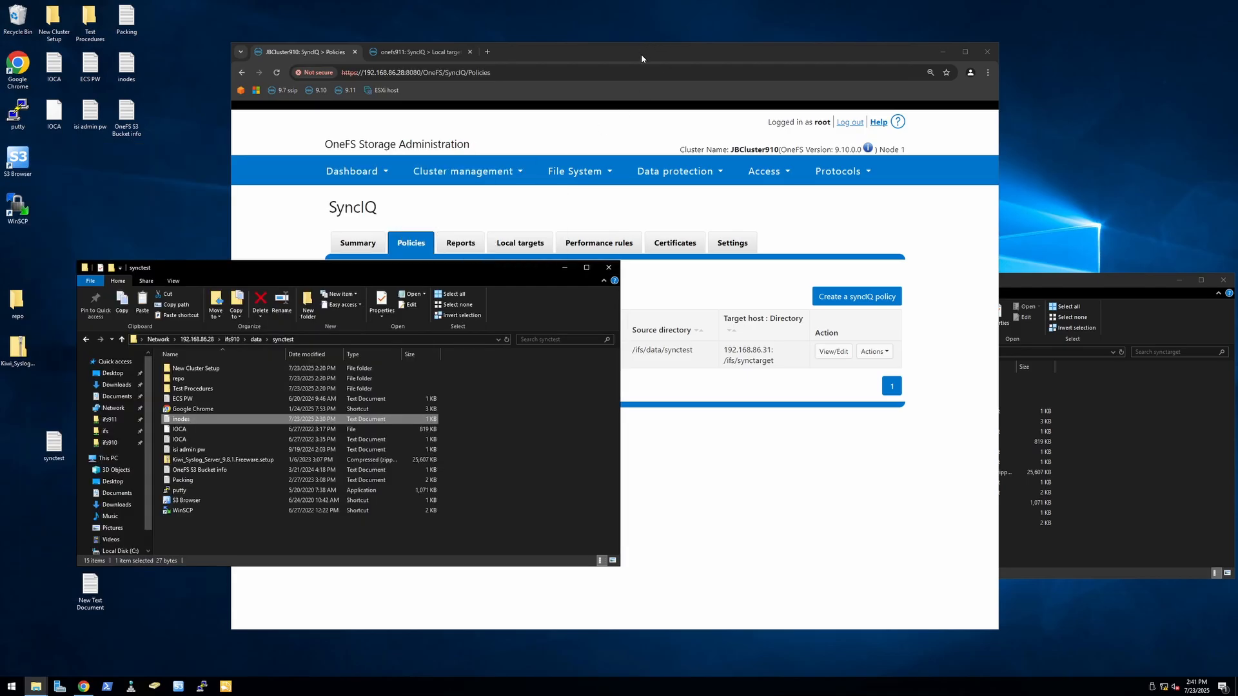
Step: Check the actions available for the synctest local target on the onefs911 cluster
click(641, 53)
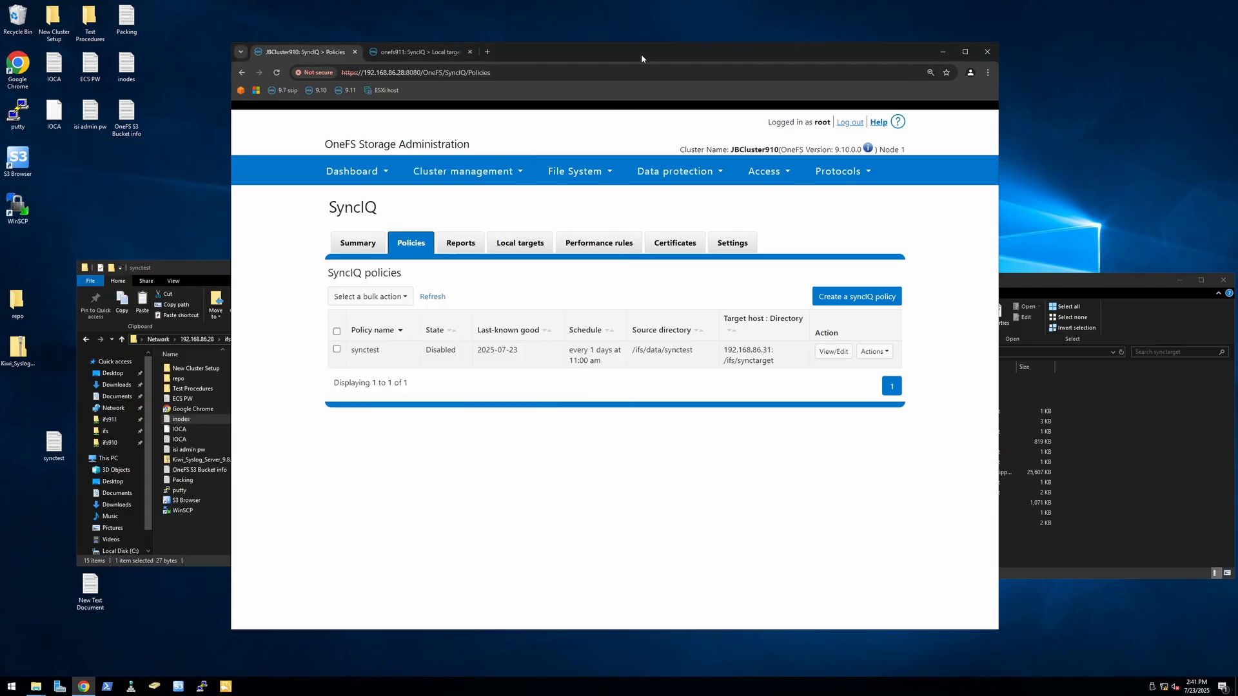
click(416, 54)
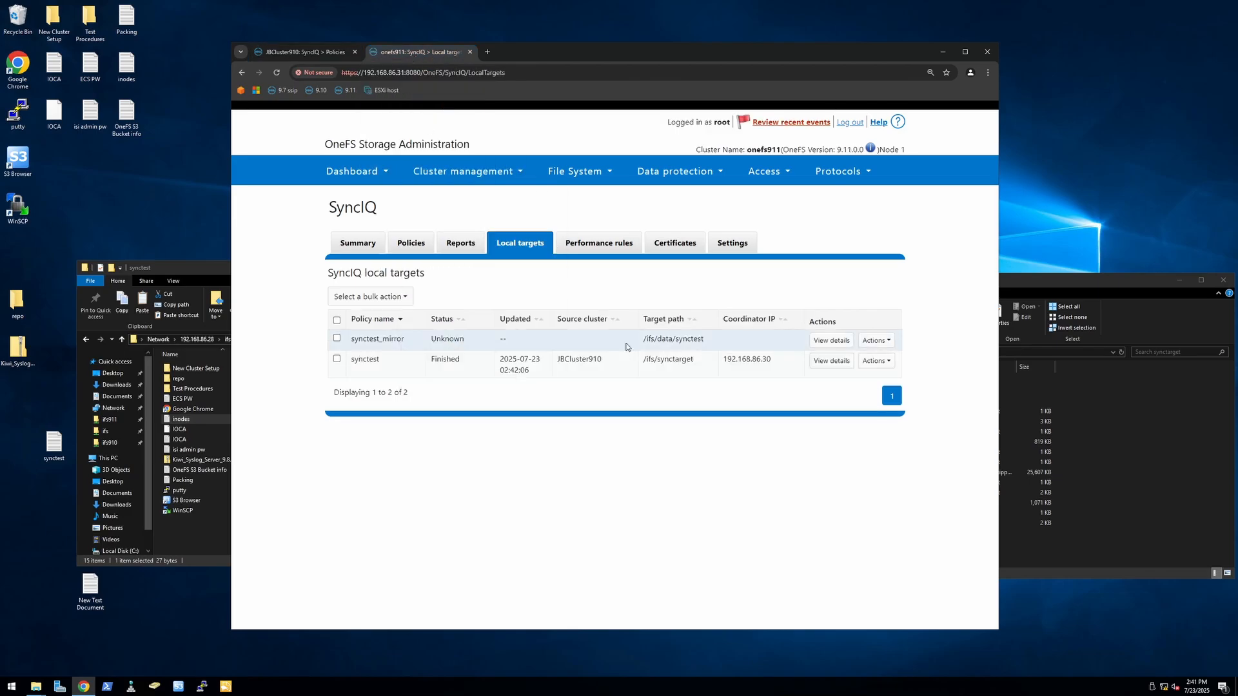
click(890, 362)
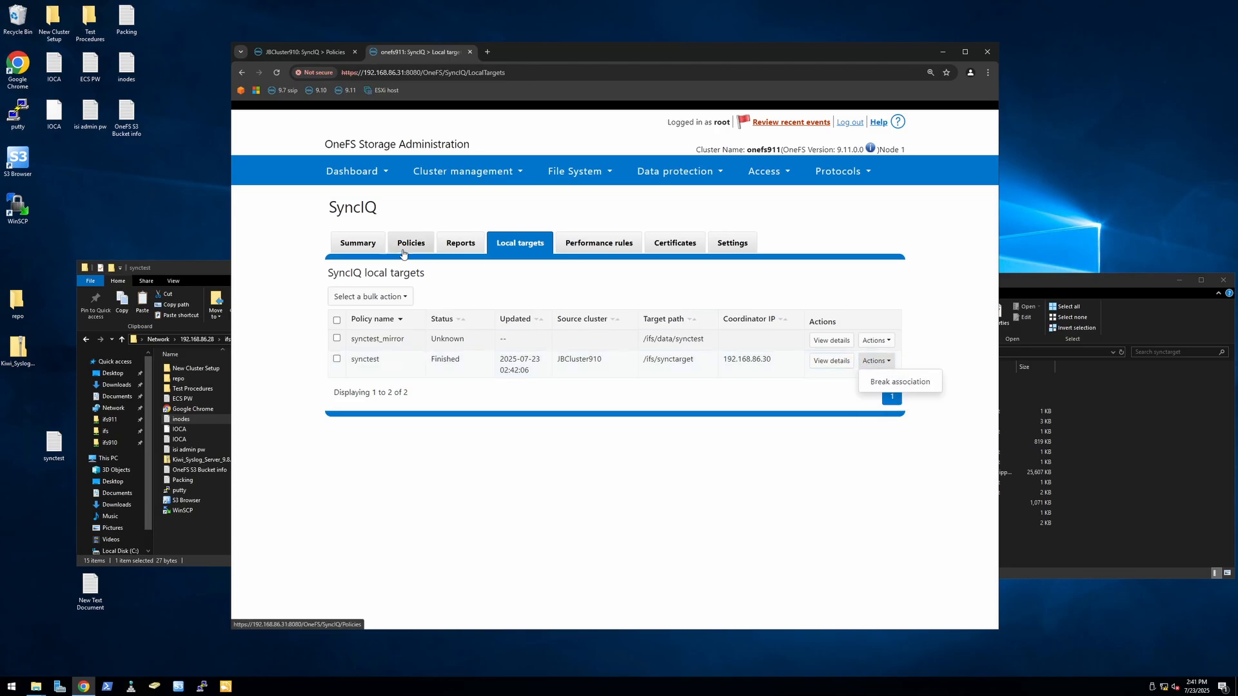
Step: Run Resync-prep on the synctest_mirror policy of the onefs911 cluster
click(404, 252)
click(889, 352)
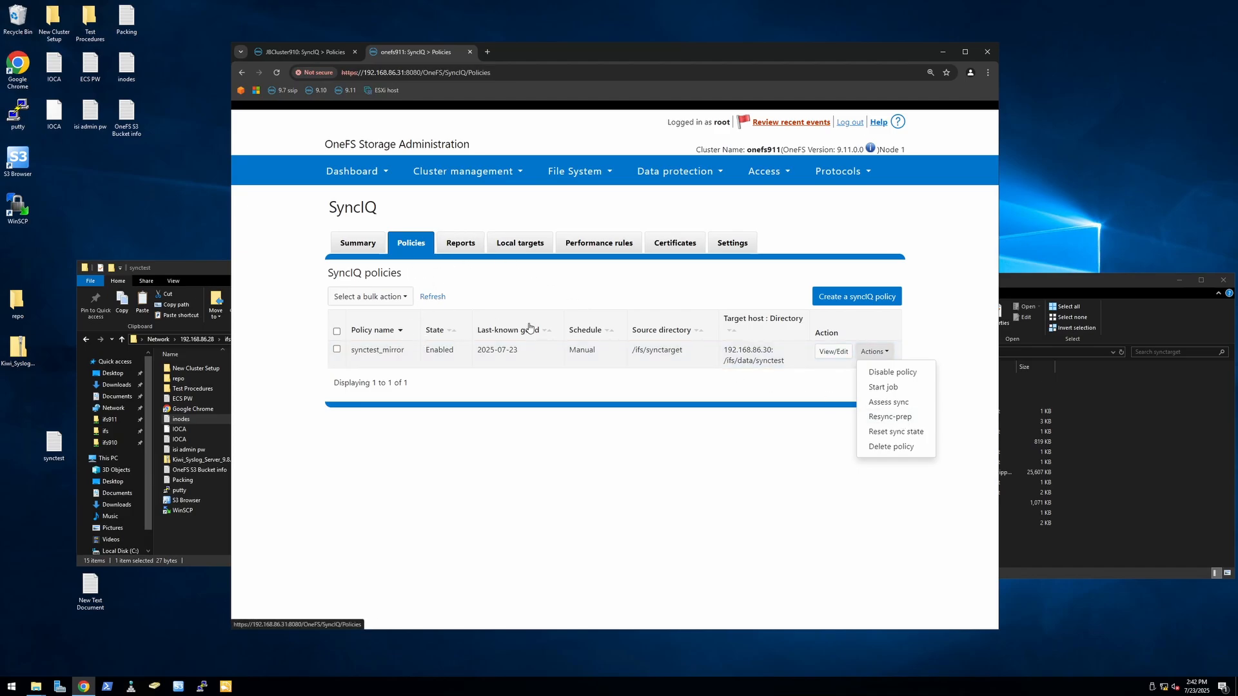
click(899, 419)
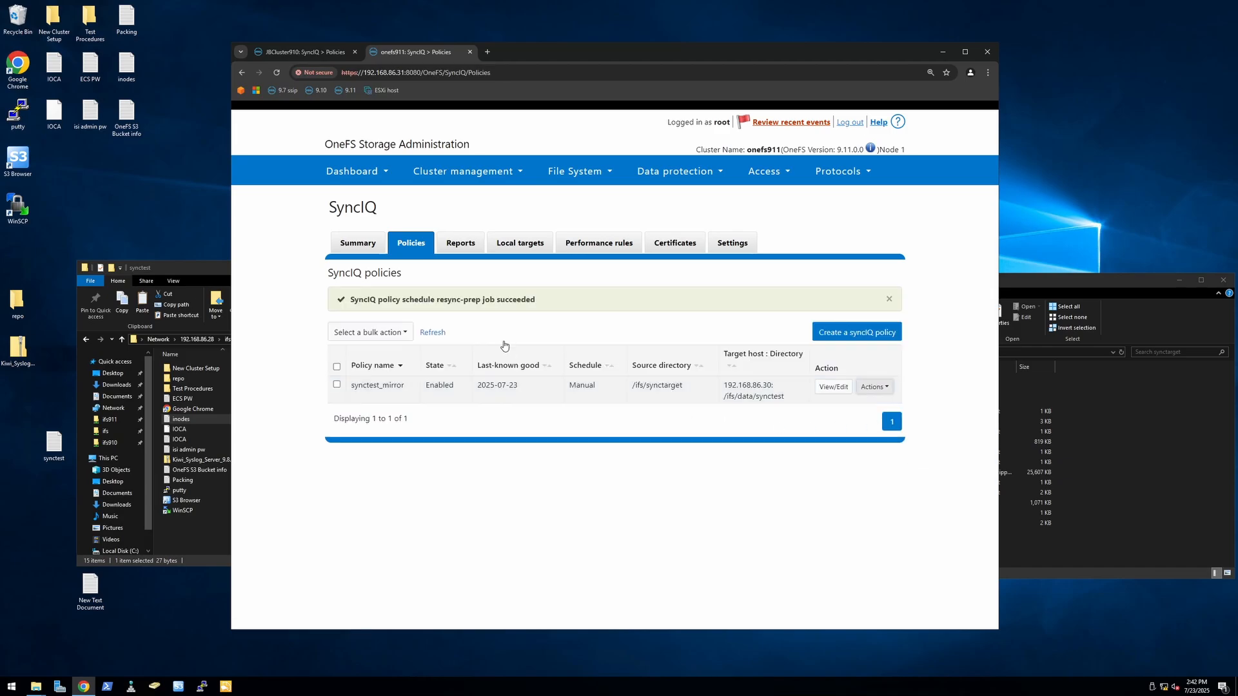
Step: Check the synctest local target's actions on onefs911 and try to delete the Google Chrome shortcut from the synctarget folder
click(539, 250)
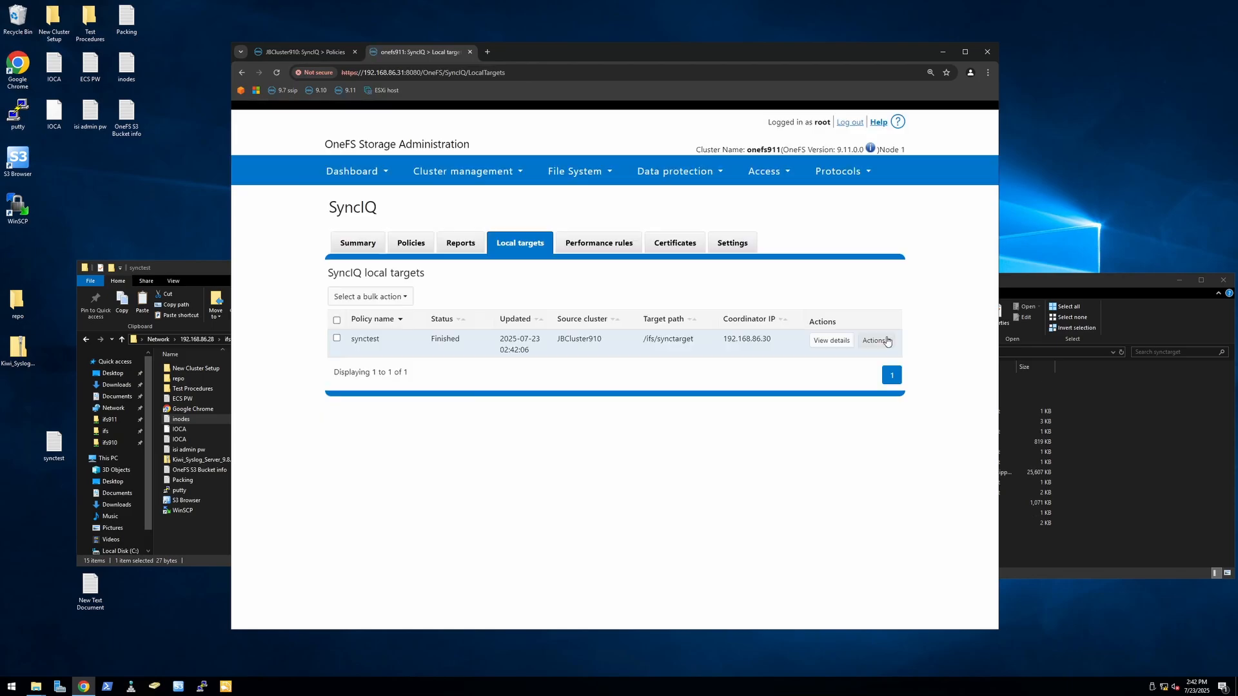
click(887, 342)
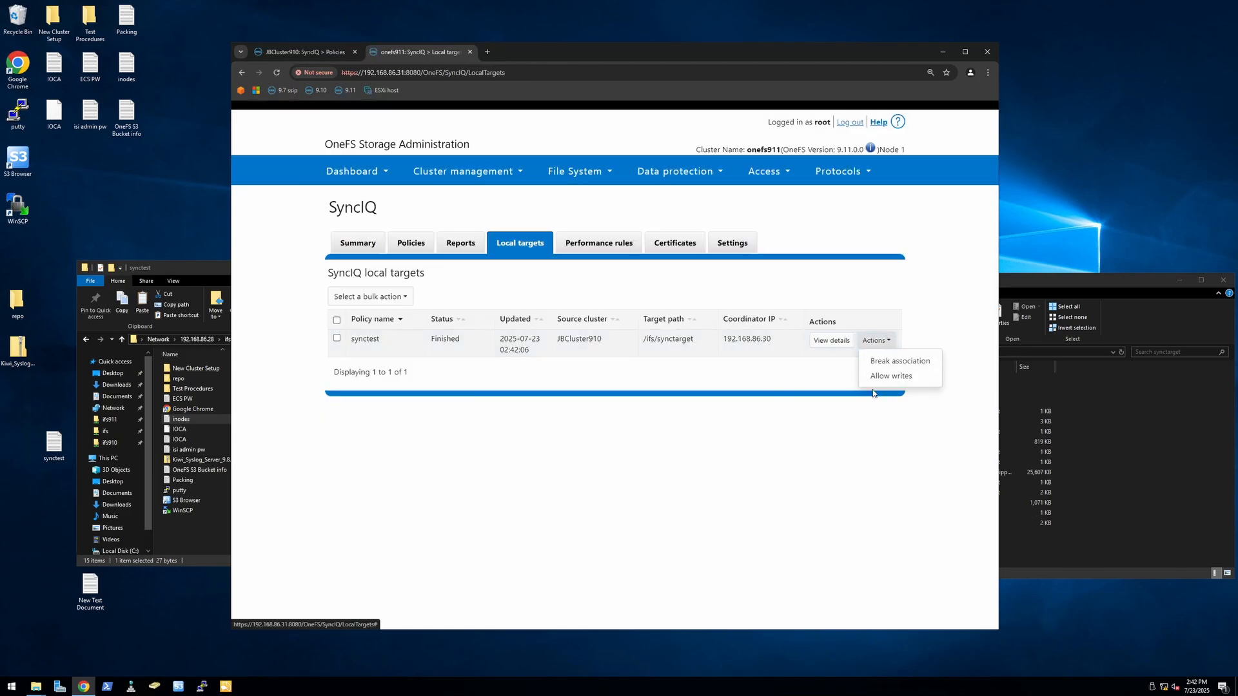
click(1019, 420)
click(817, 422)
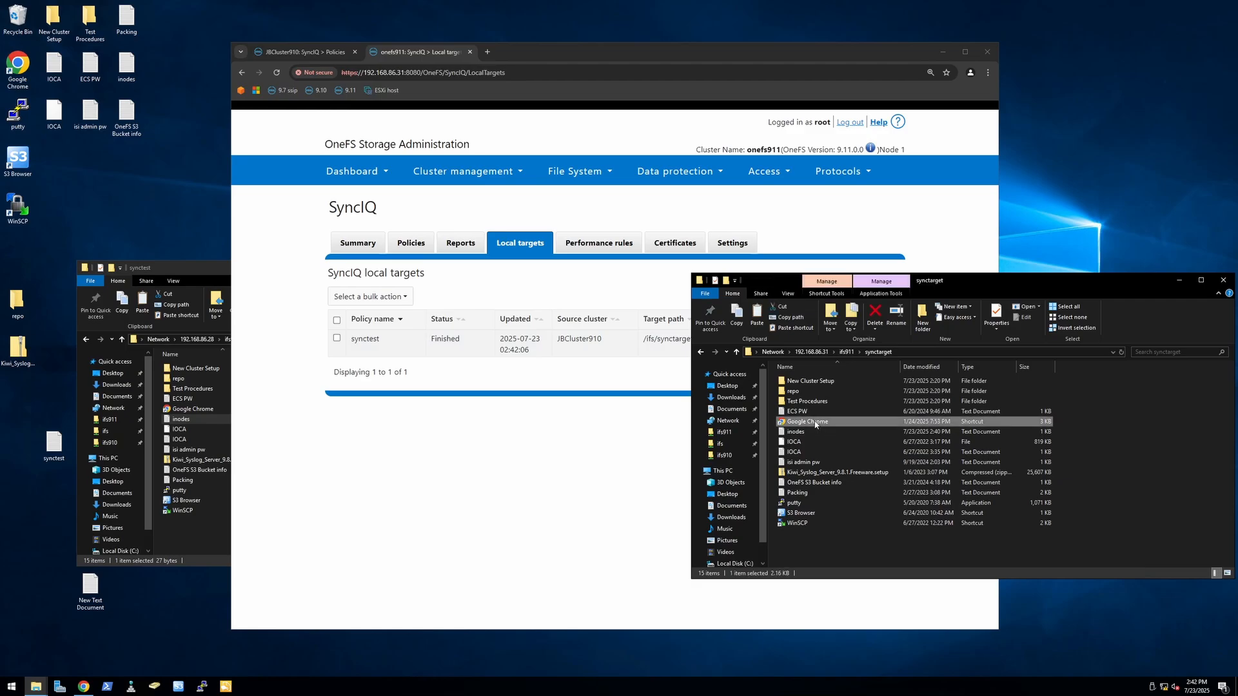
key(Delete)
click(648, 381)
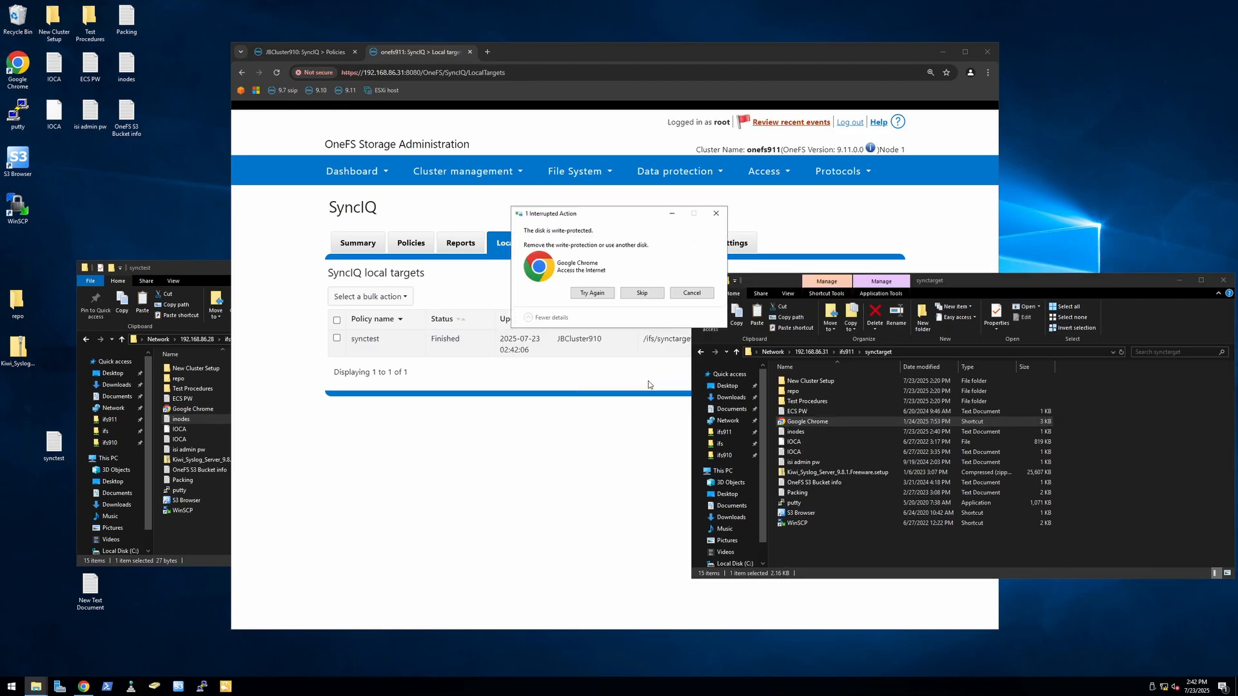
click(692, 293)
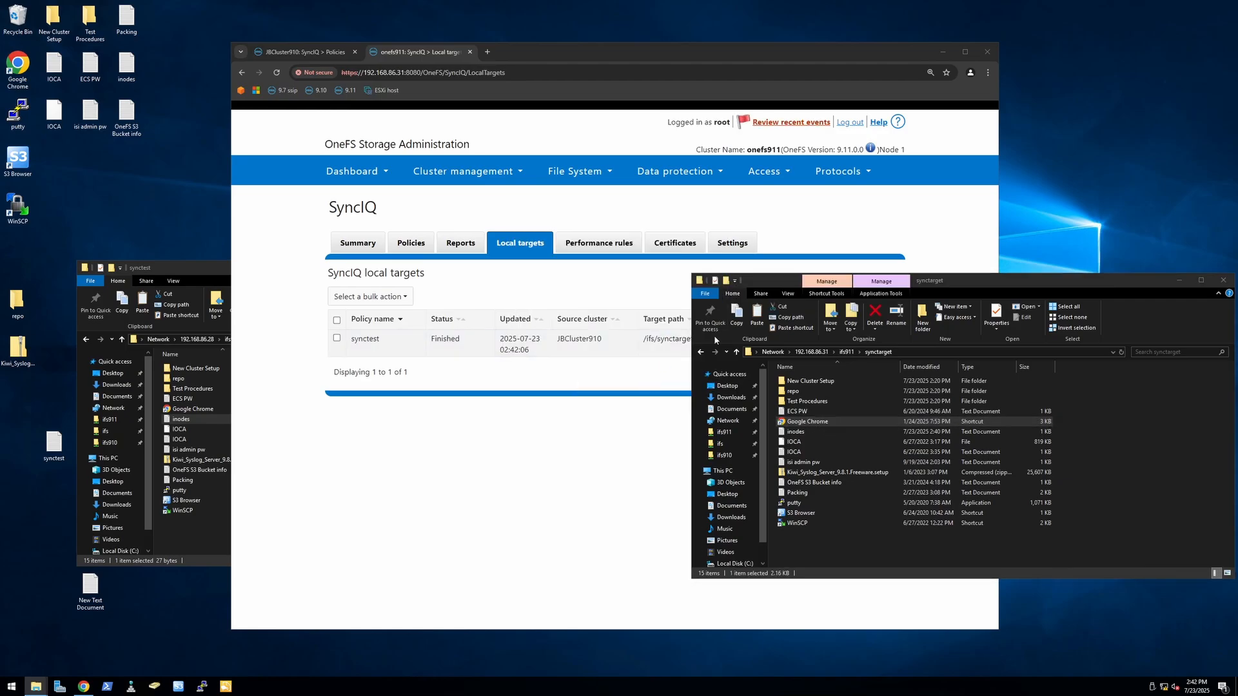